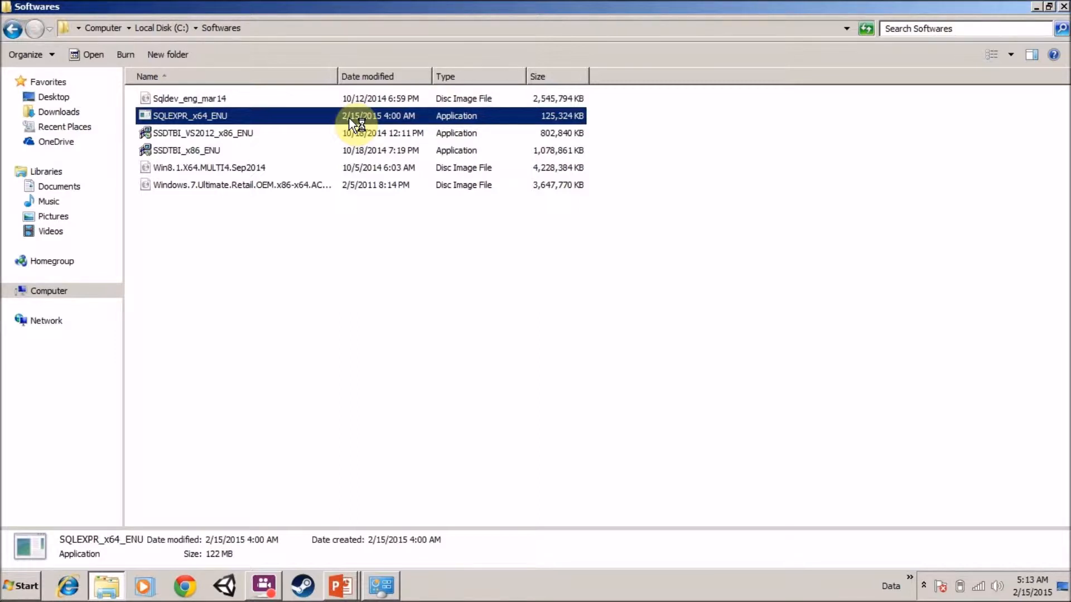
pyautogui.click(505, 382)
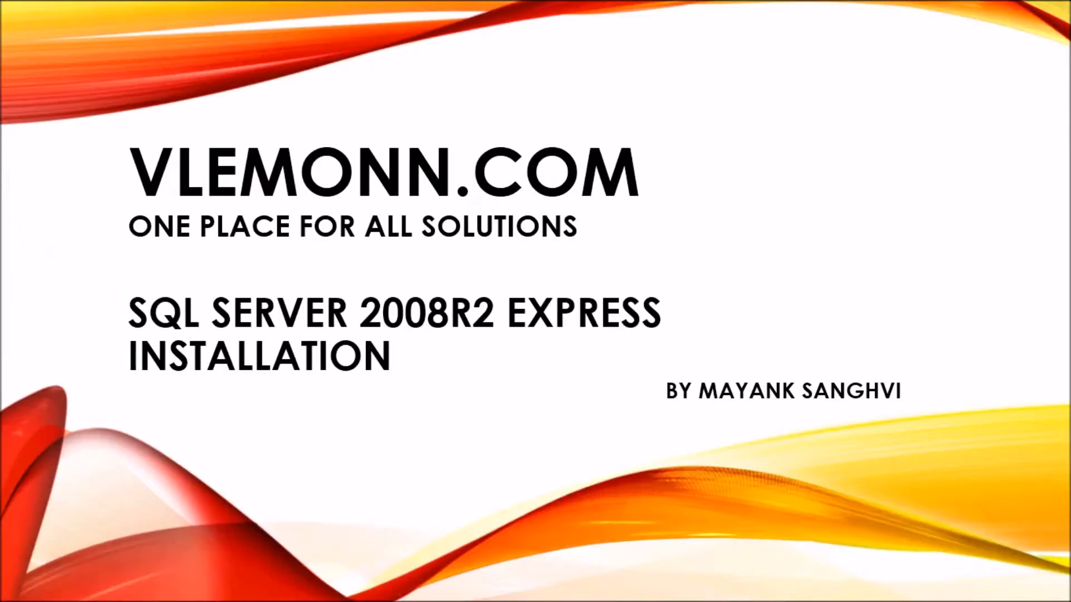
pyautogui.hotkey('alt', 'Tab')
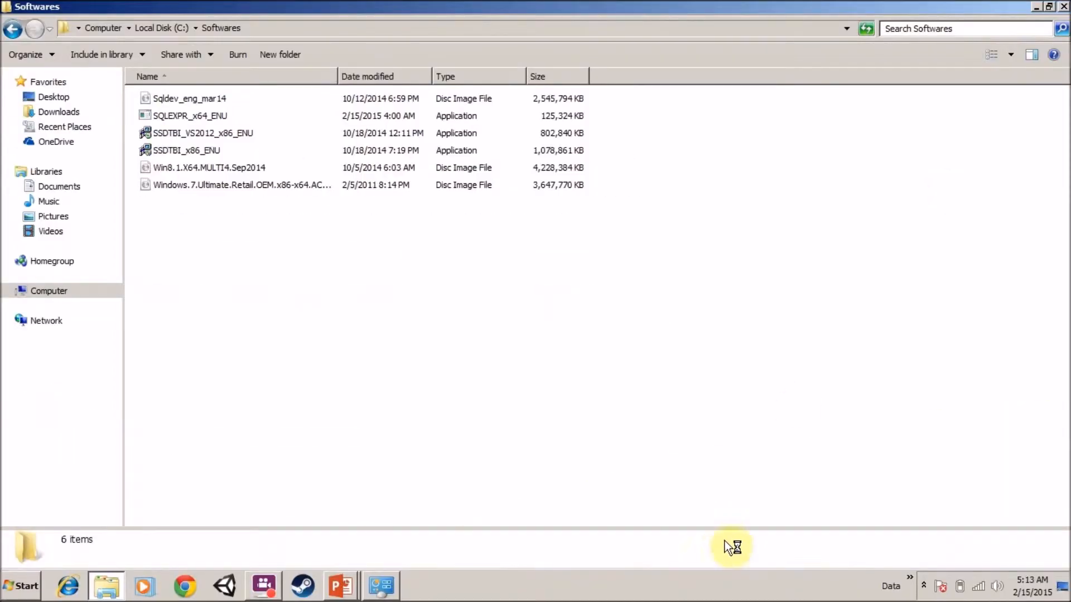
# - Check the running processes in Windows Task Manager and close it
pyautogui.rightClick(706, 587)
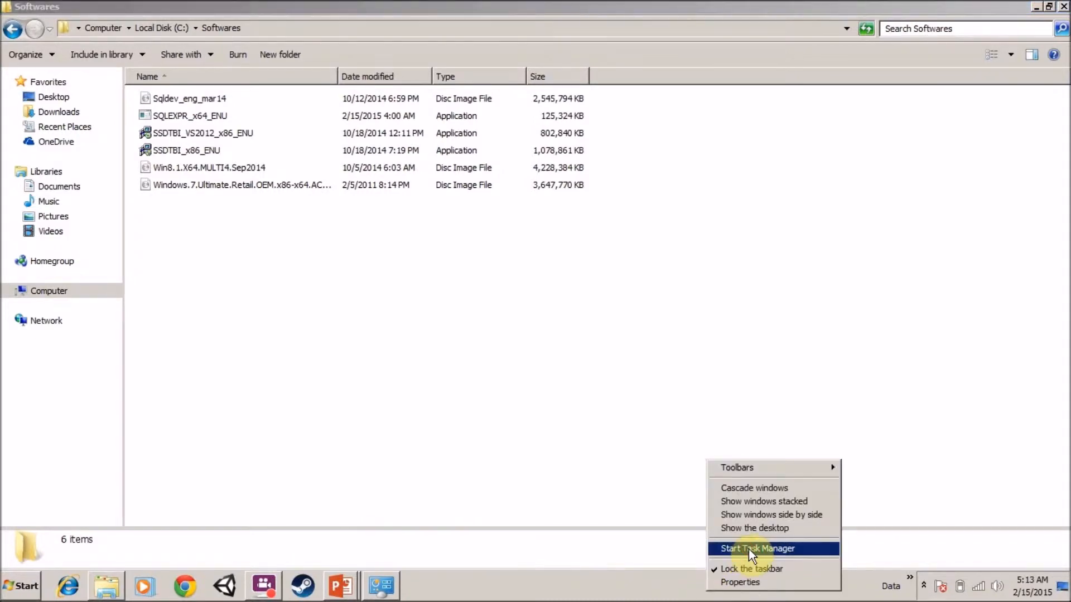
pyautogui.click(748, 548)
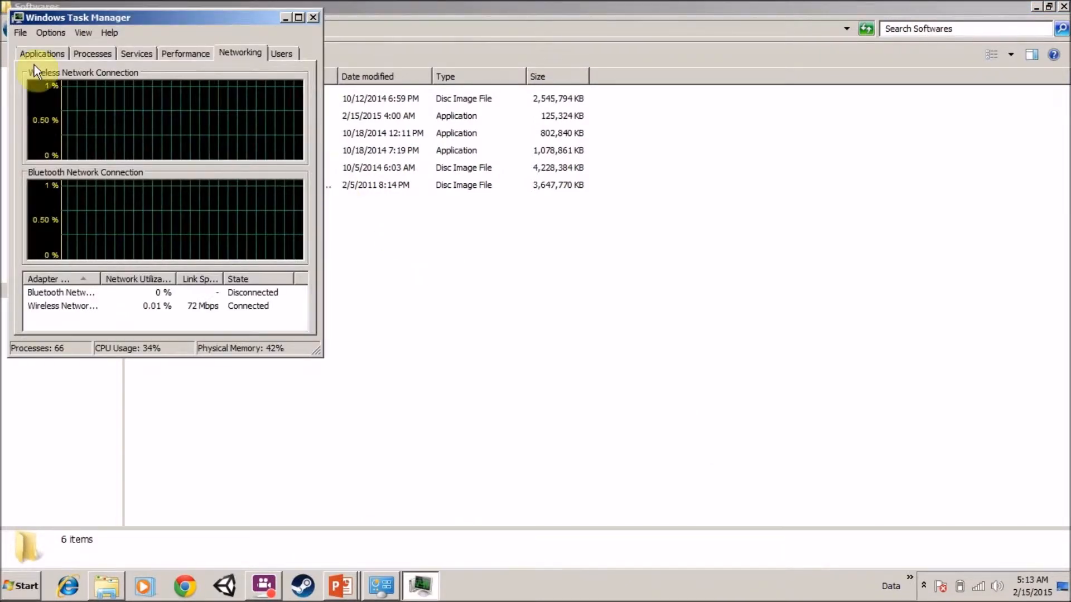
pyautogui.click(32, 59)
pyautogui.click(83, 55)
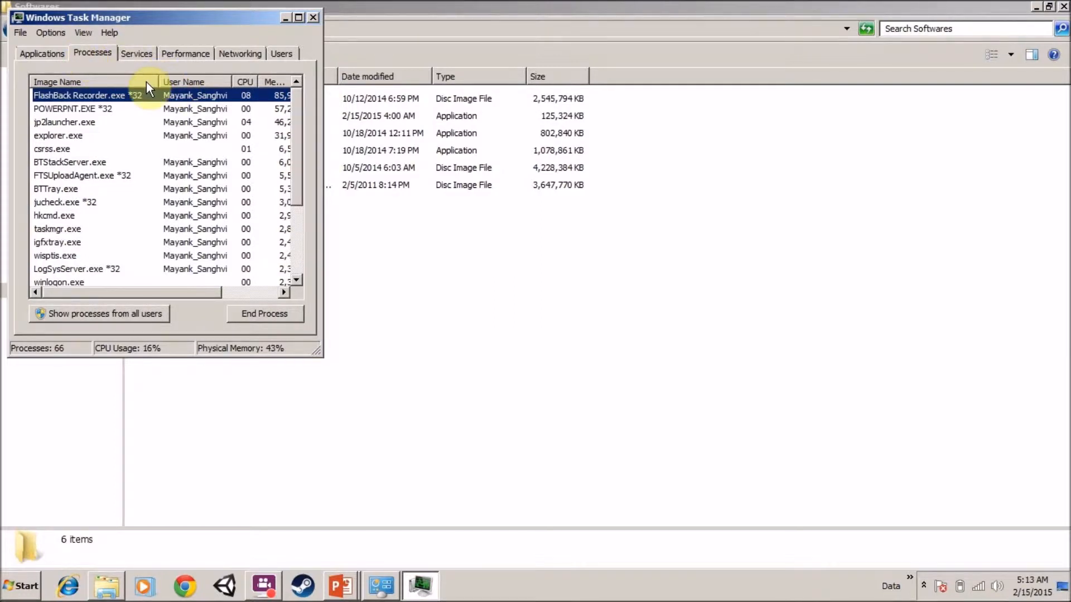
pyautogui.click(379, 44)
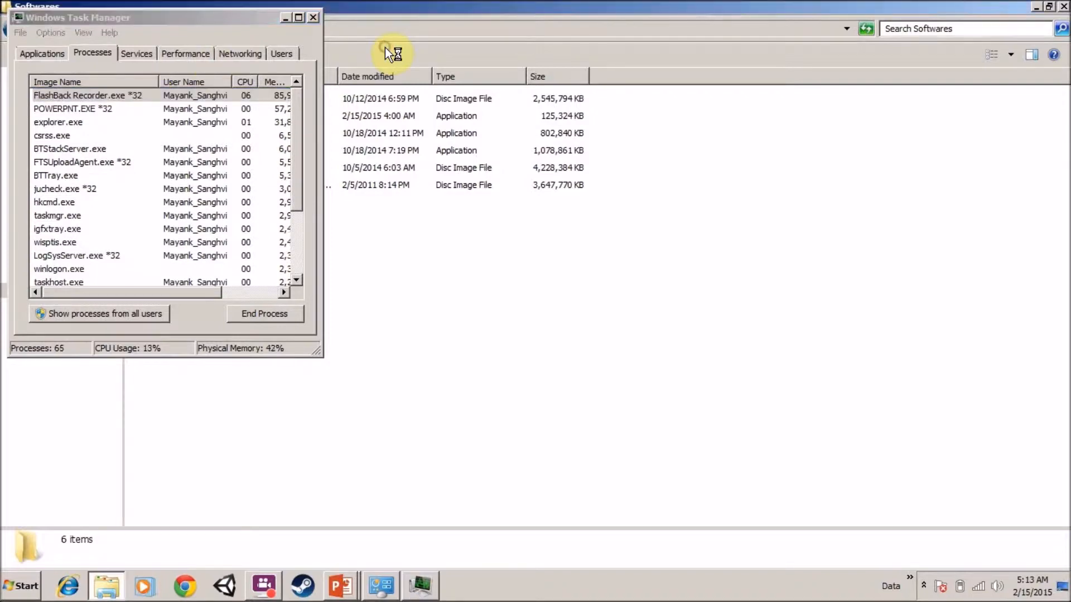
pyautogui.click(313, 18)
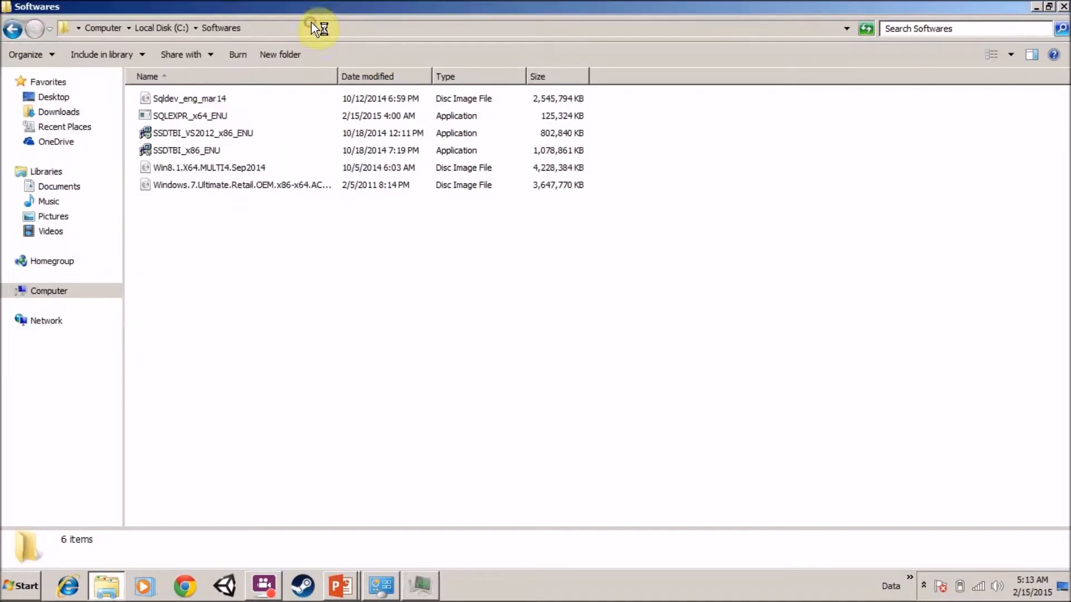
# - Run the SQLEXPR_x64_ENU installer from the Softwares folder, accepting the security warning, and cancel the duplicate warning
pyautogui.click(219, 118)
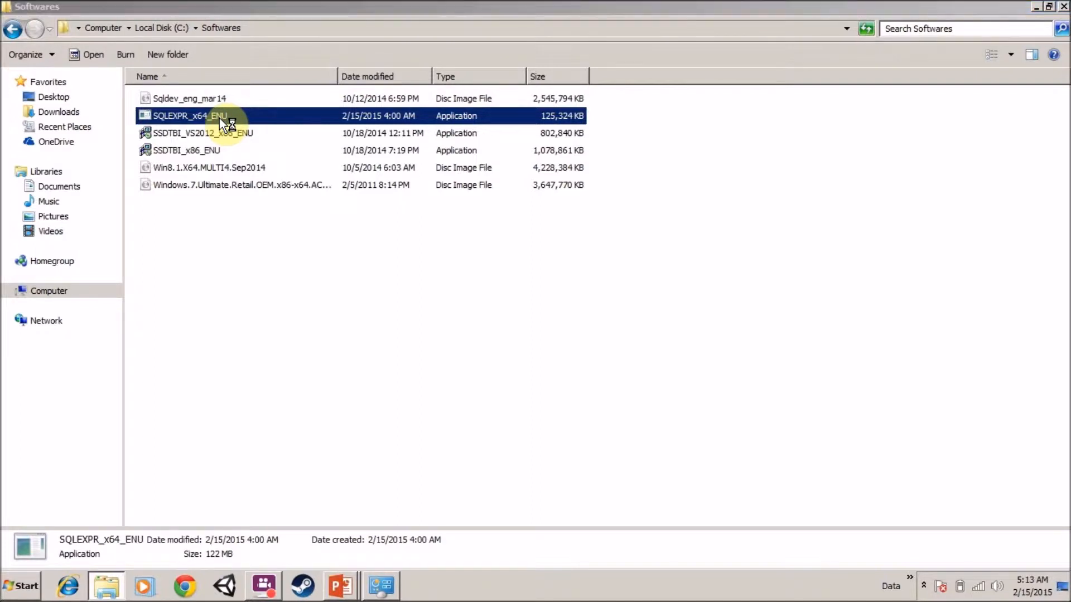
pyautogui.click(574, 299)
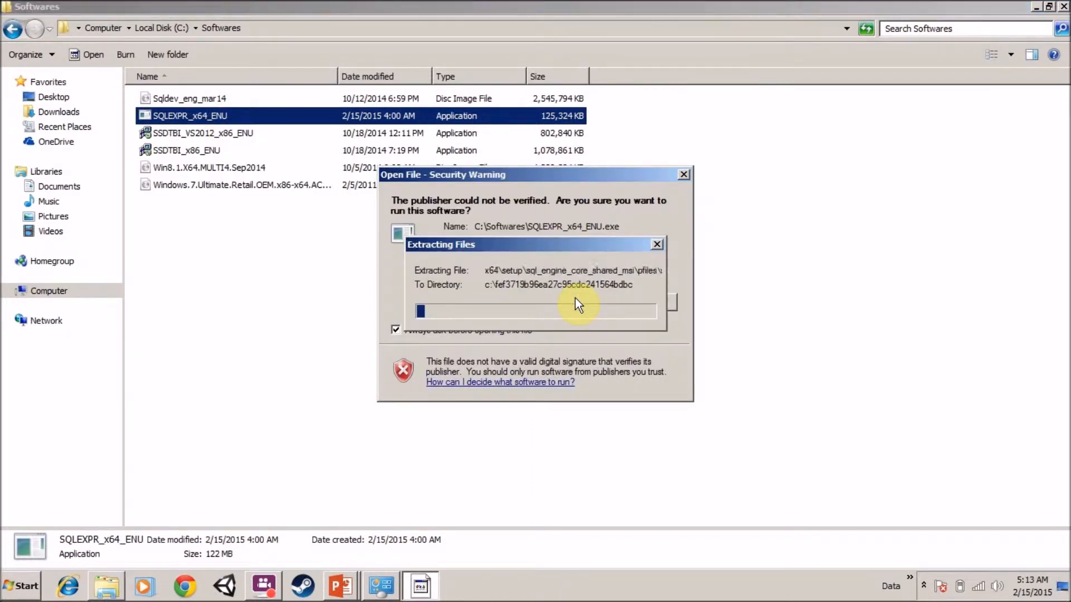
pyautogui.moveTo(587, 177); pyautogui.dragTo(302, 235)
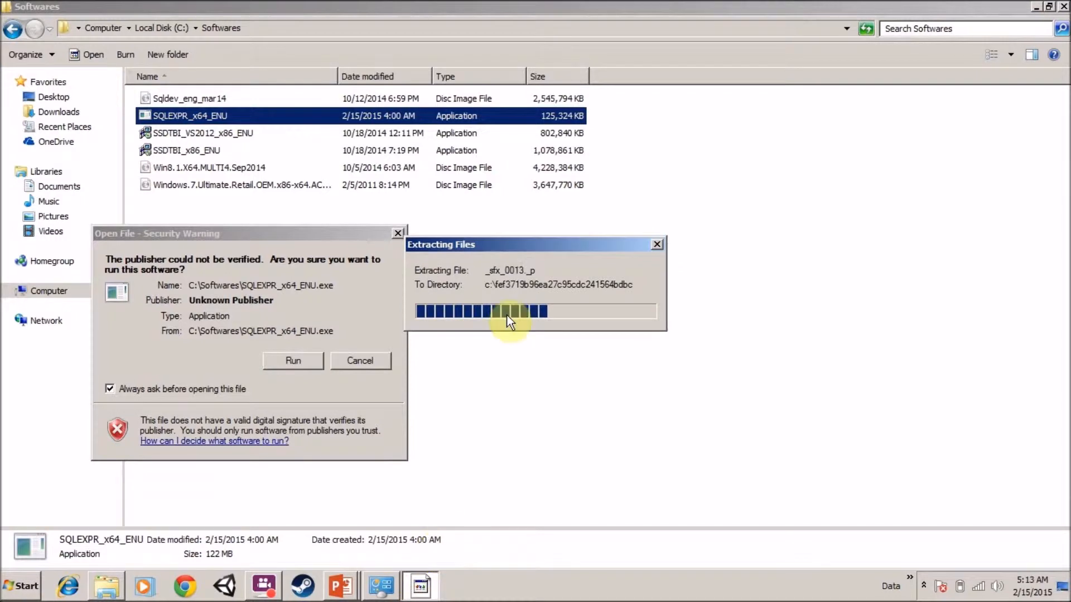
pyautogui.click(370, 360)
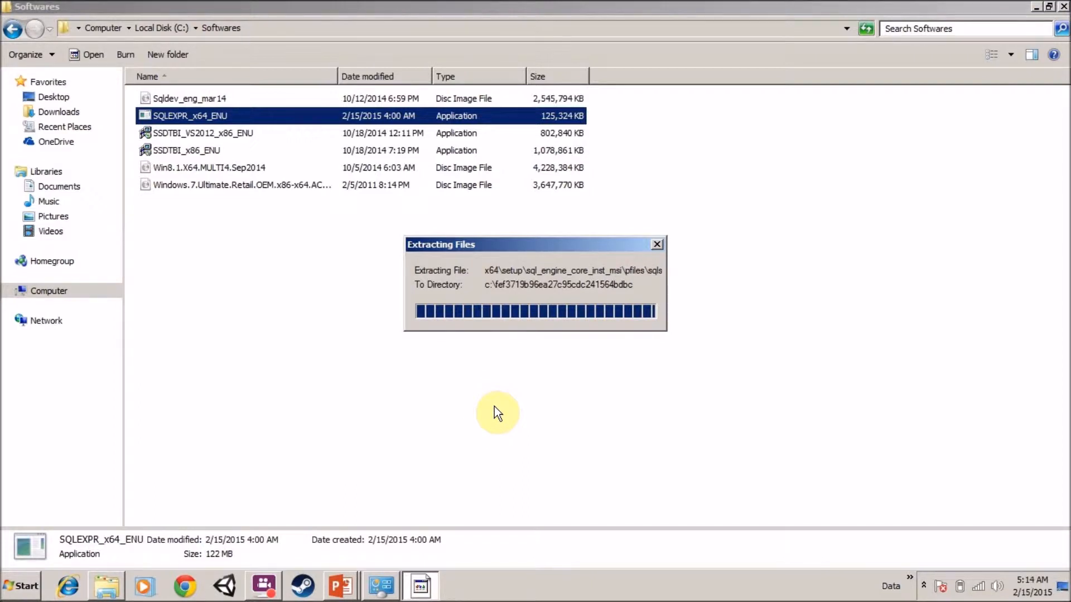
# - Check the Windows Update download status from its notification icon and close the window
pyautogui.moveTo(554, 246); pyautogui.dragTo(530, 245)
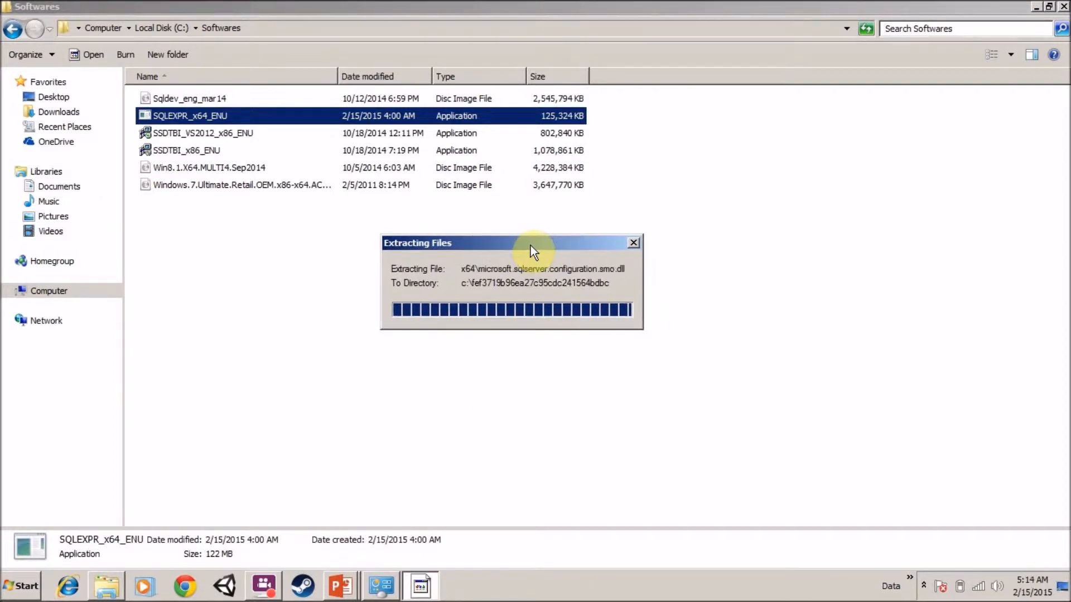
pyautogui.click(923, 585)
pyautogui.click(923, 587)
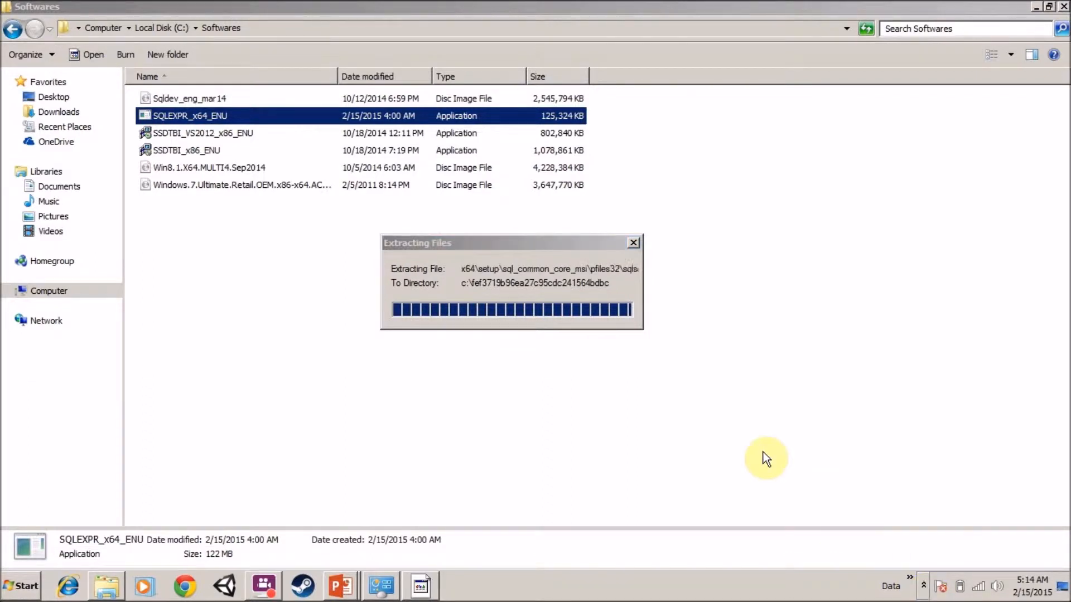
pyautogui.click(924, 585)
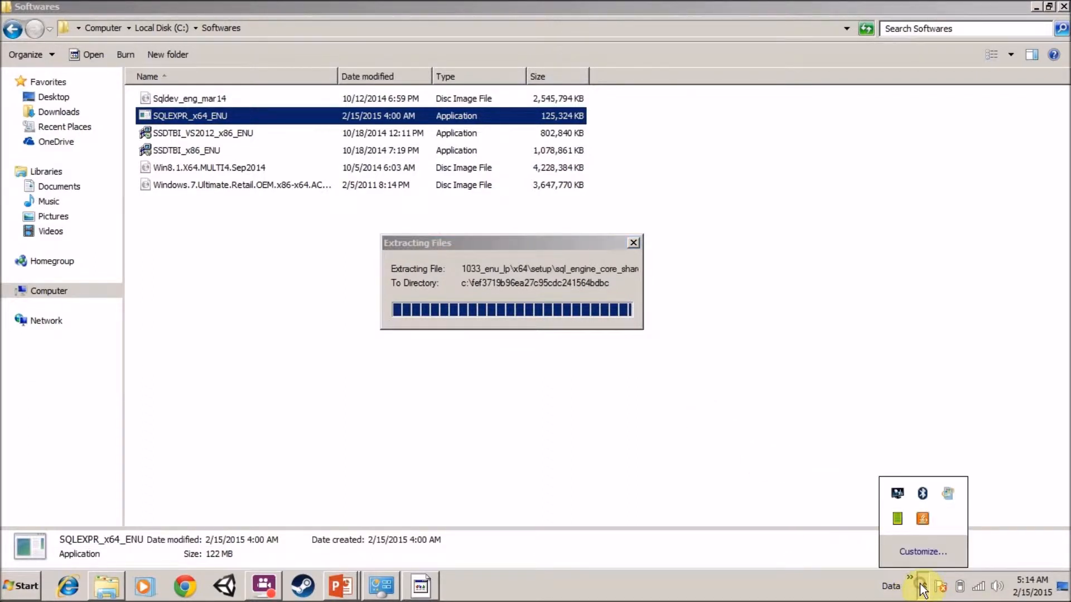
pyautogui.click(946, 500)
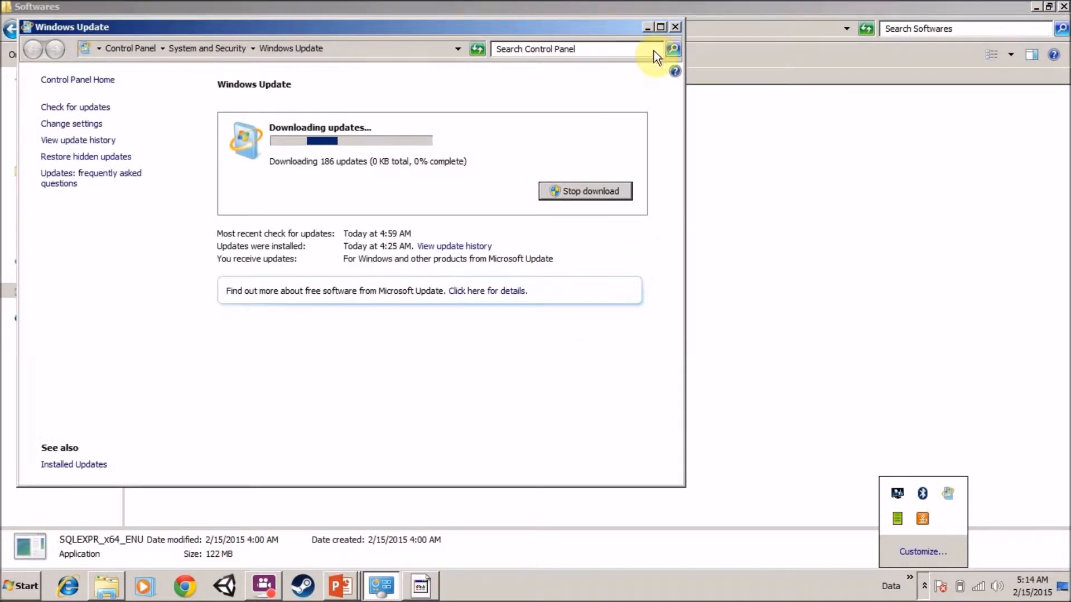
pyautogui.click(674, 27)
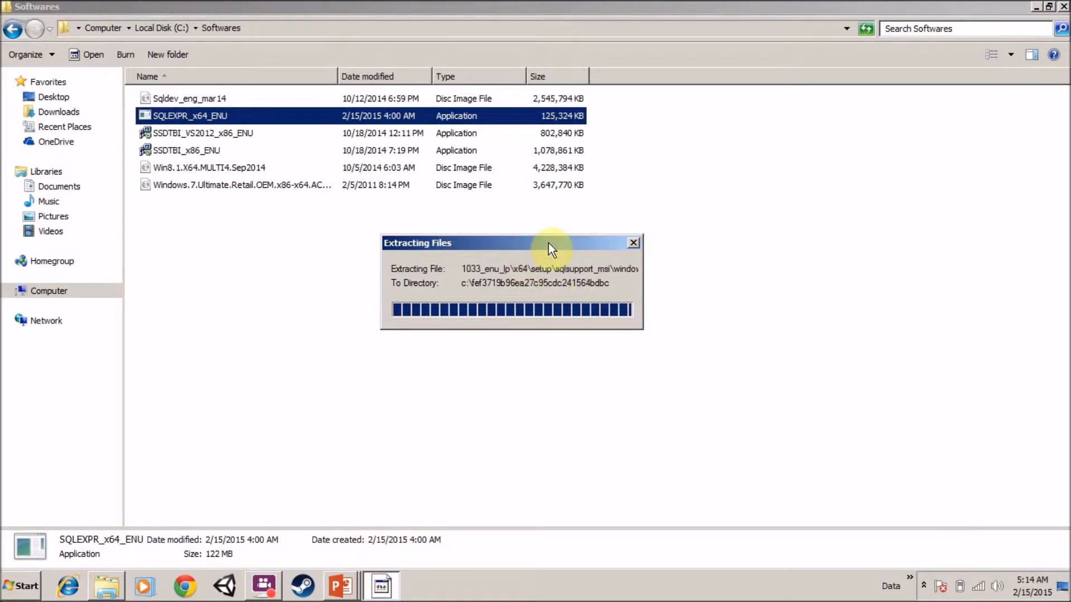
pyautogui.moveTo(500, 245); pyautogui.dragTo(525, 221)
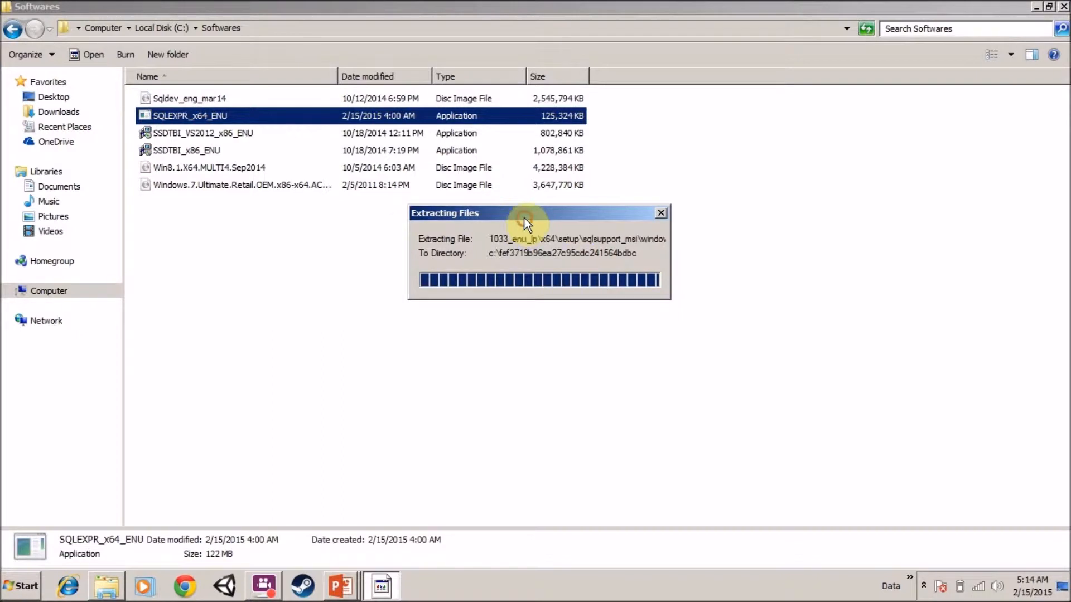
pyautogui.moveTo(524, 219); pyautogui.dragTo(497, 243)
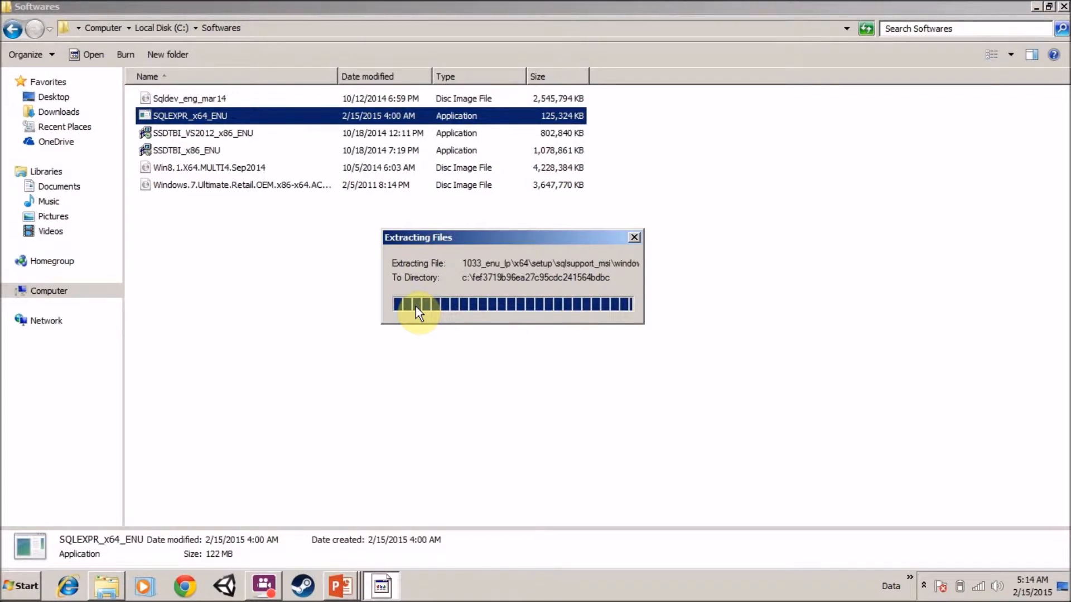
pyautogui.click(922, 587)
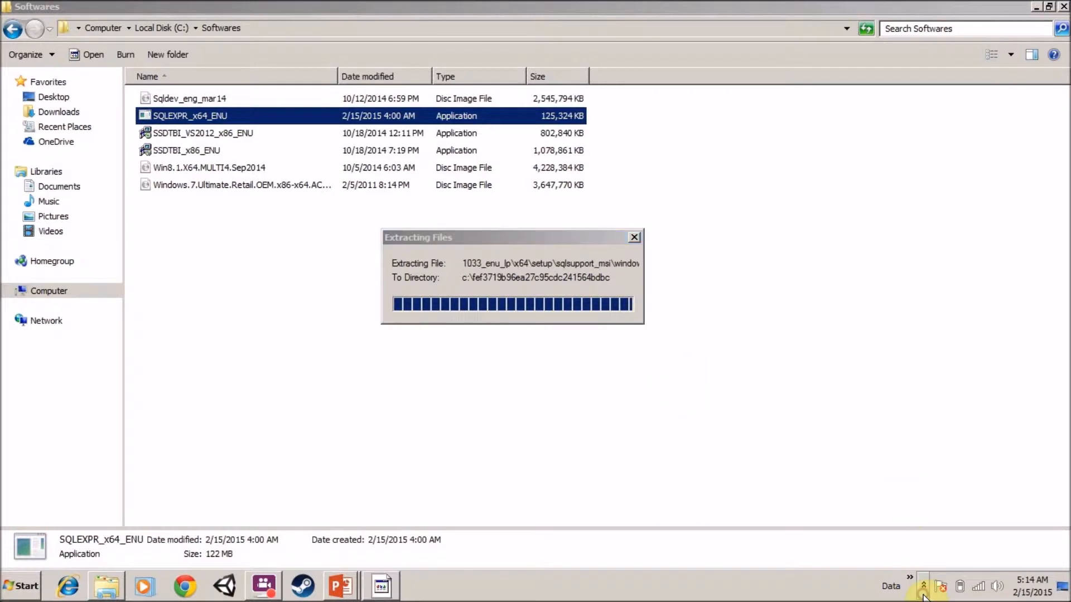
pyautogui.click(923, 586)
pyautogui.click(924, 592)
pyautogui.click(923, 592)
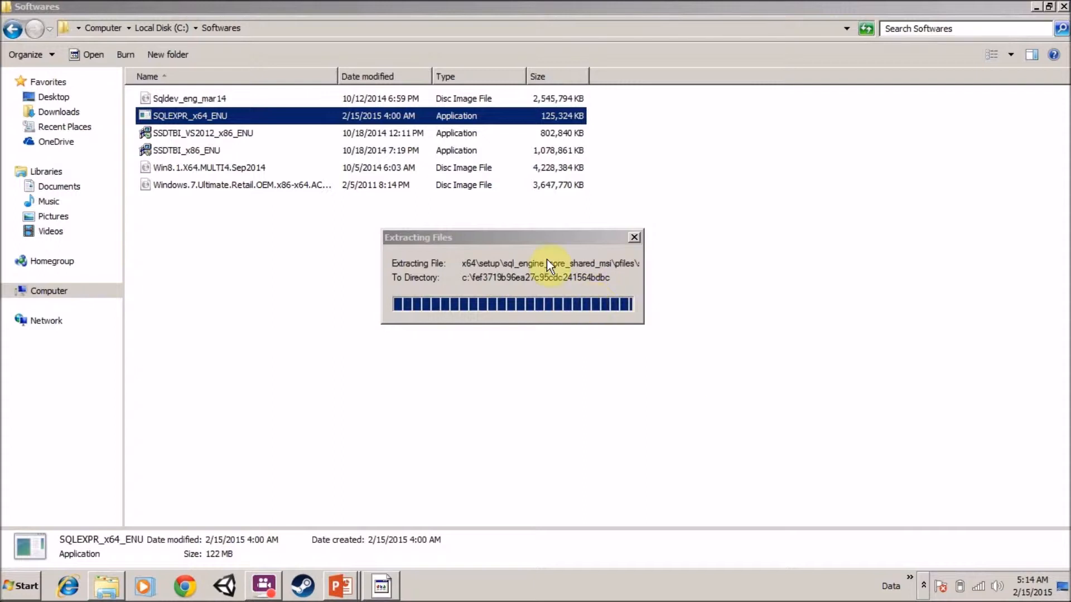
pyautogui.moveTo(516, 243); pyautogui.dragTo(536, 232)
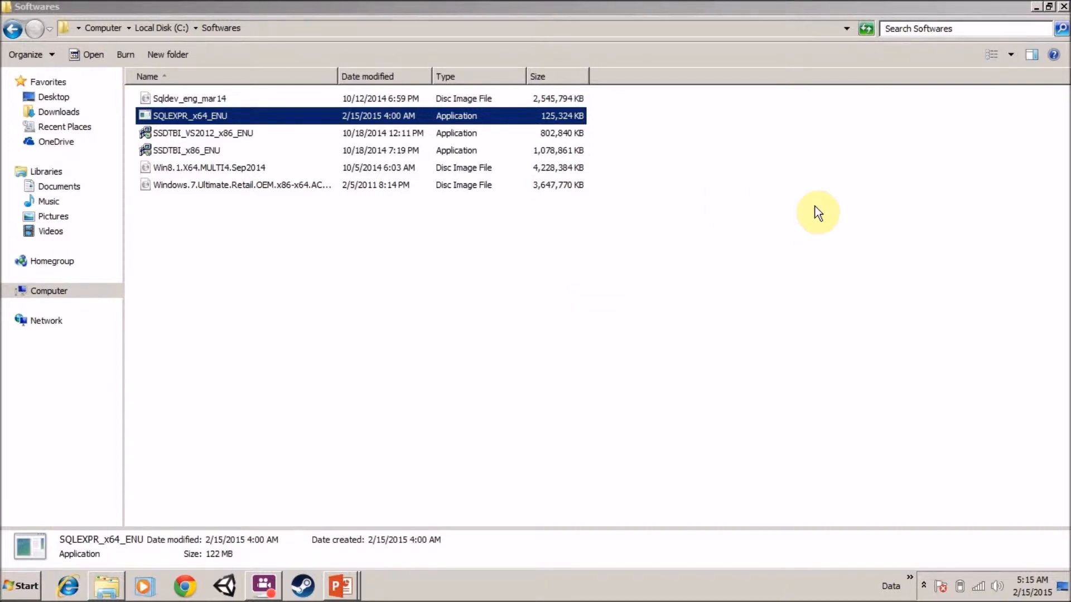
pyautogui.click(1035, 11)
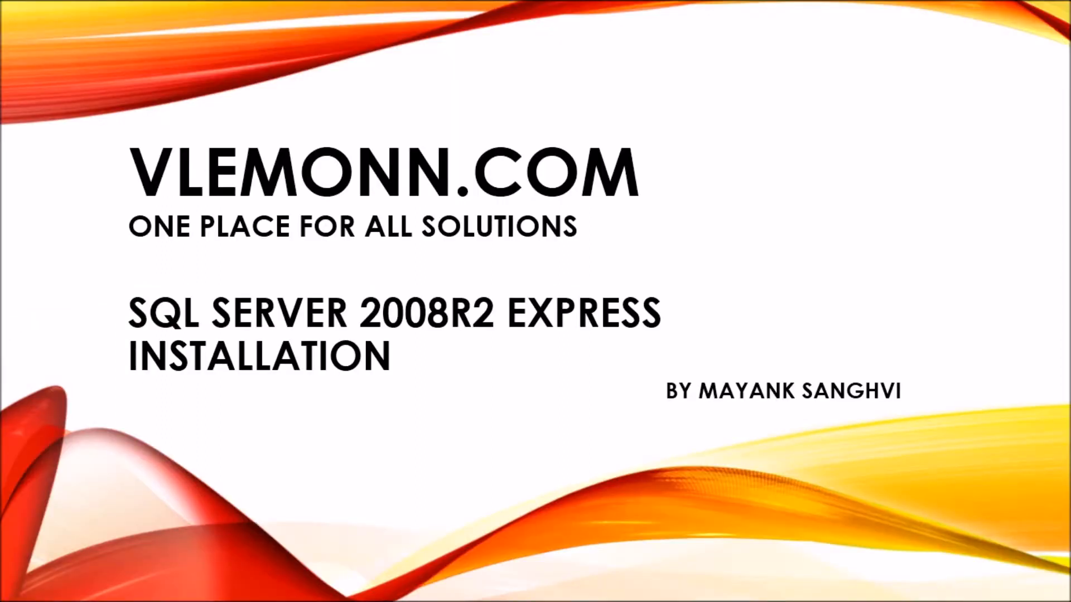
pyautogui.hotkey('alt', 'Tab')
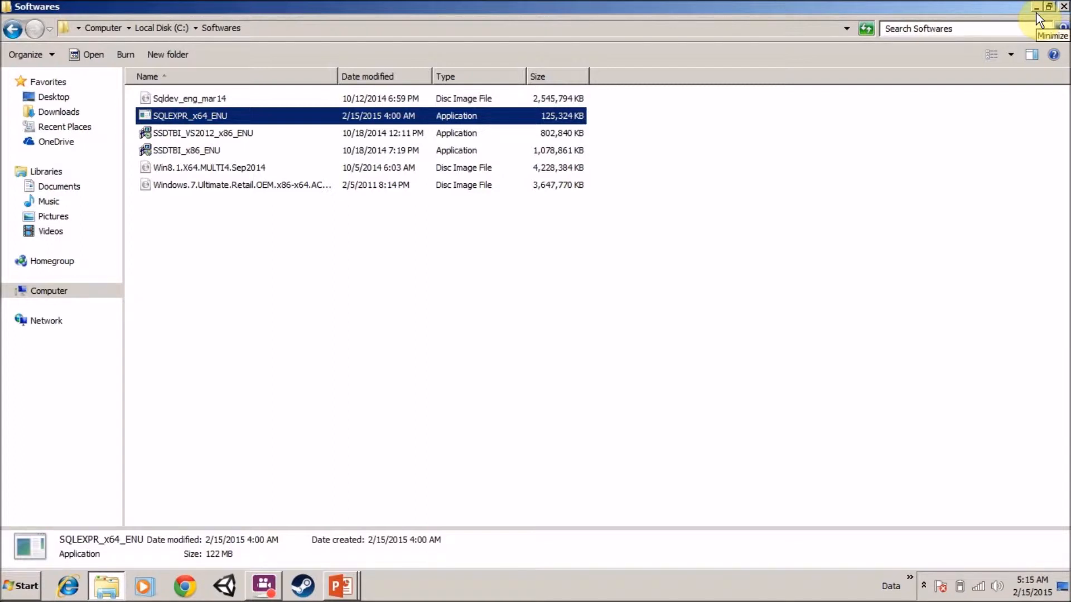
pyautogui.hotkey('alt', 'Tab')
pyautogui.hotkey('alt', 'Tab')
# - Open Task Manager, sort the processes by image name and locate the setup.exe process
pyautogui.rightClick(640, 584)
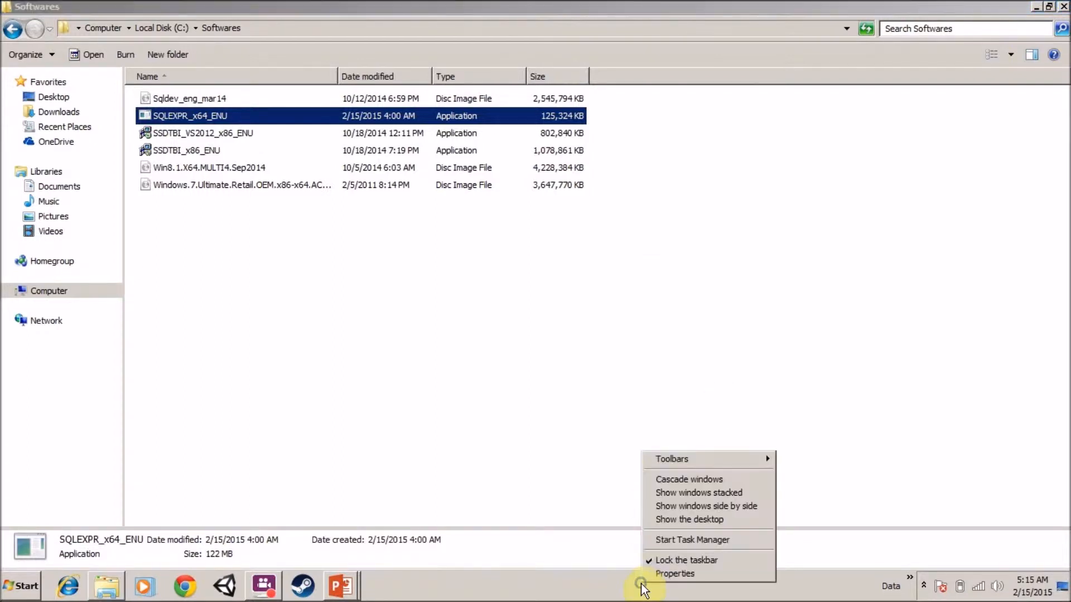
pyautogui.click(668, 538)
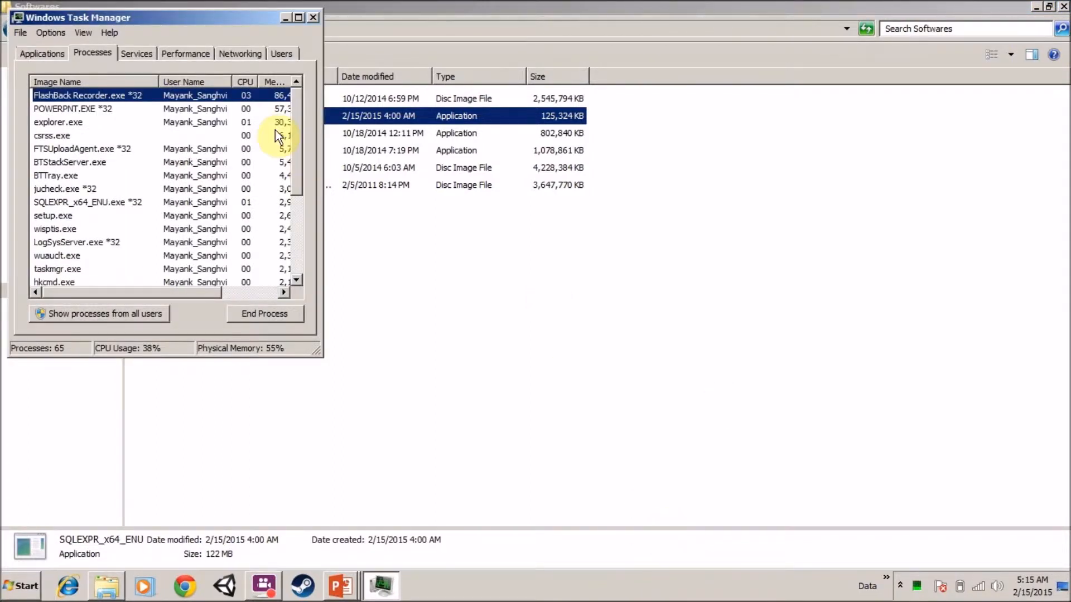
pyautogui.click(102, 84)
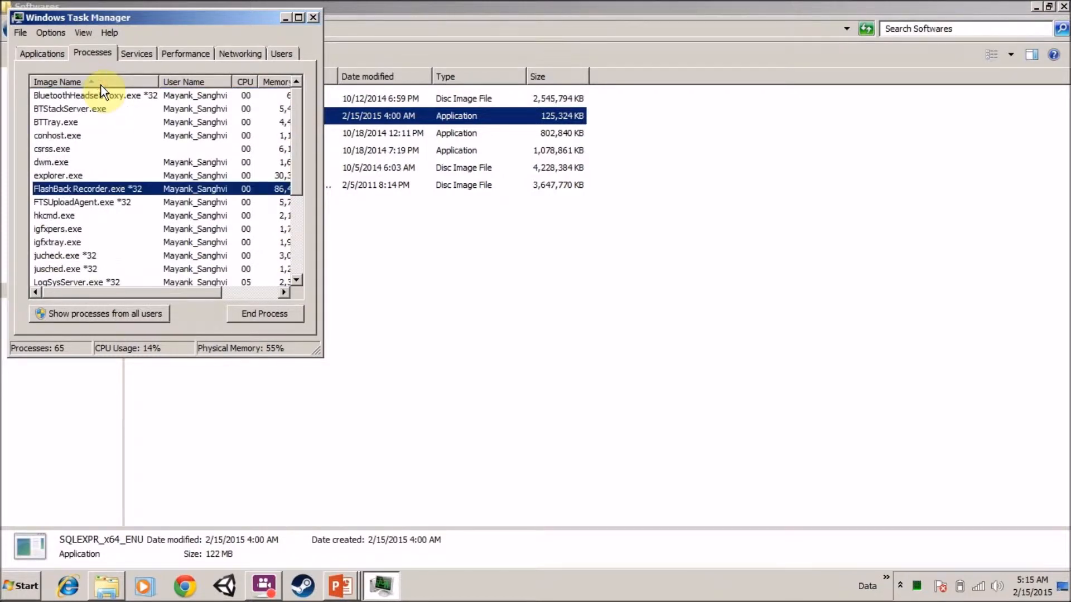
pyautogui.click(101, 85)
pyautogui.click(112, 85)
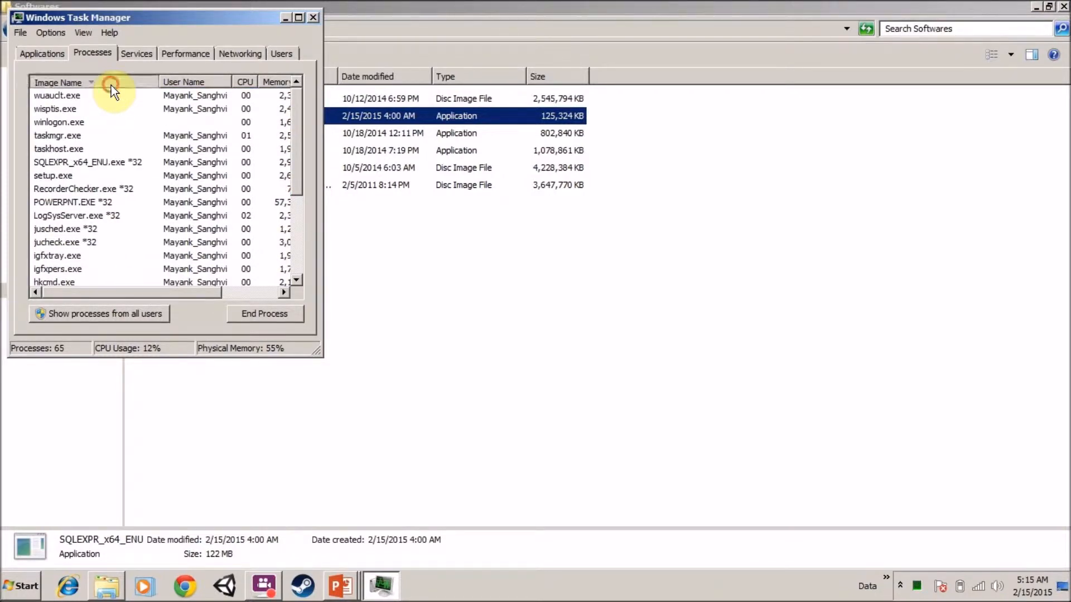
pyautogui.click(46, 54)
pyautogui.click(82, 54)
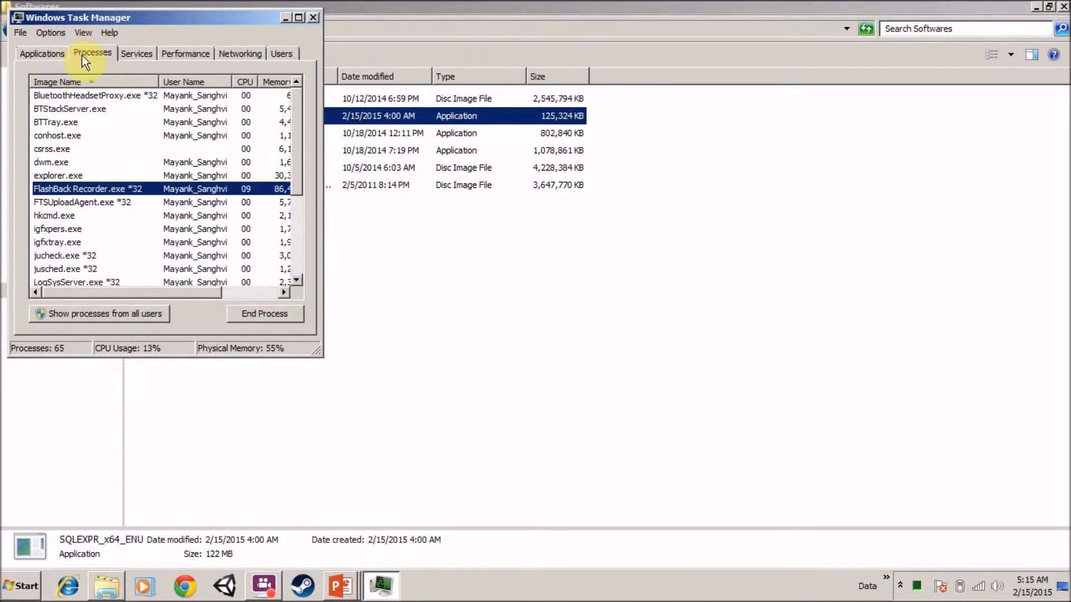
pyautogui.click(78, 137)
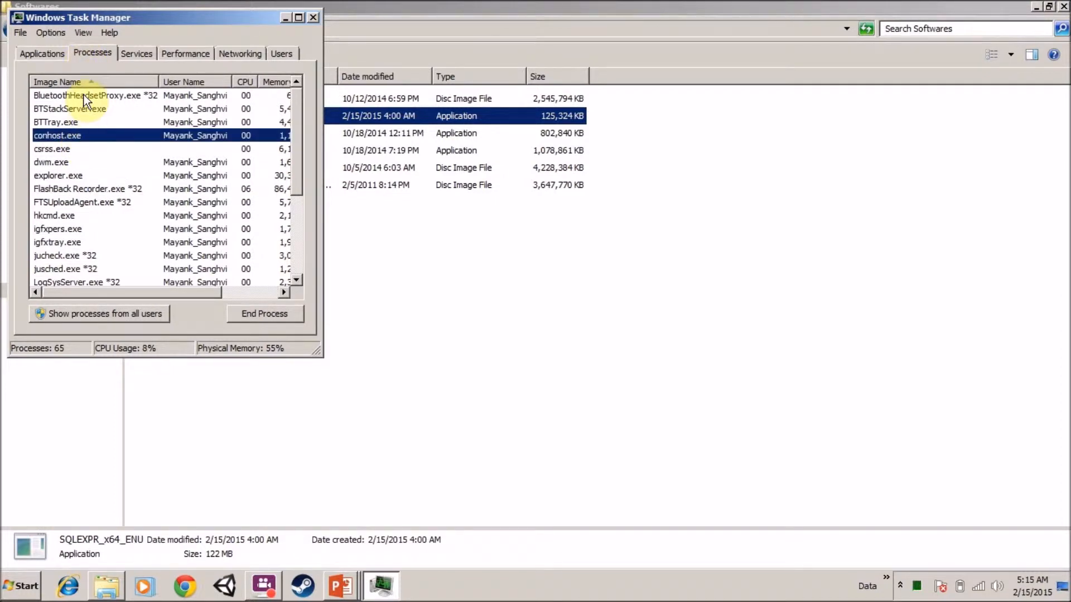
pyautogui.press('s')
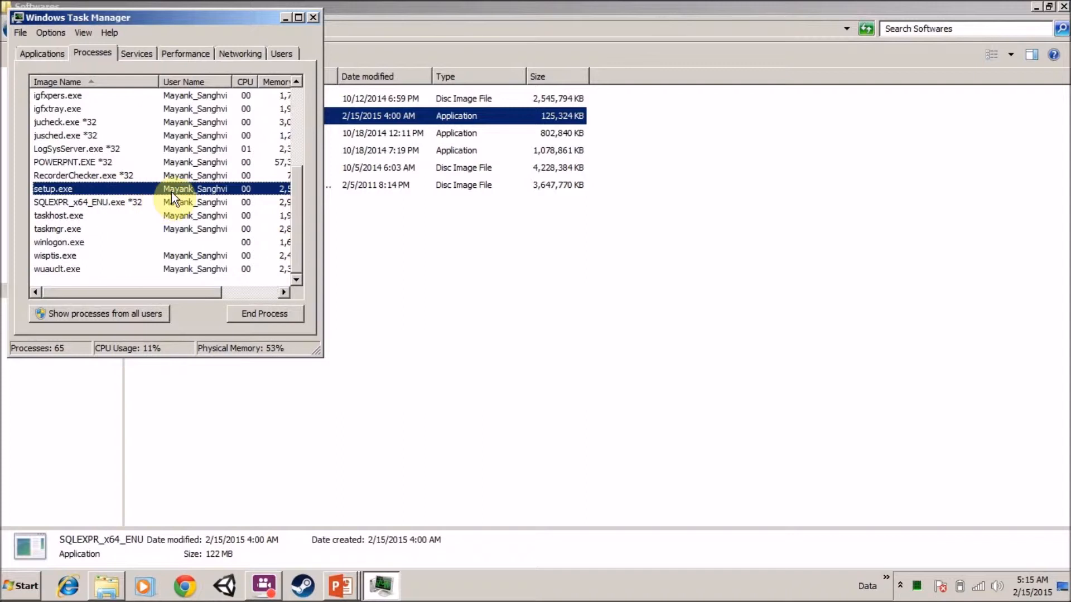
# - Widen the Task Manager window to read the process descriptions and move it over the file list
pyautogui.moveTo(314, 355); pyautogui.dragTo(467, 272)
pyautogui.moveTo(371, 82); pyautogui.dragTo(521, 116)
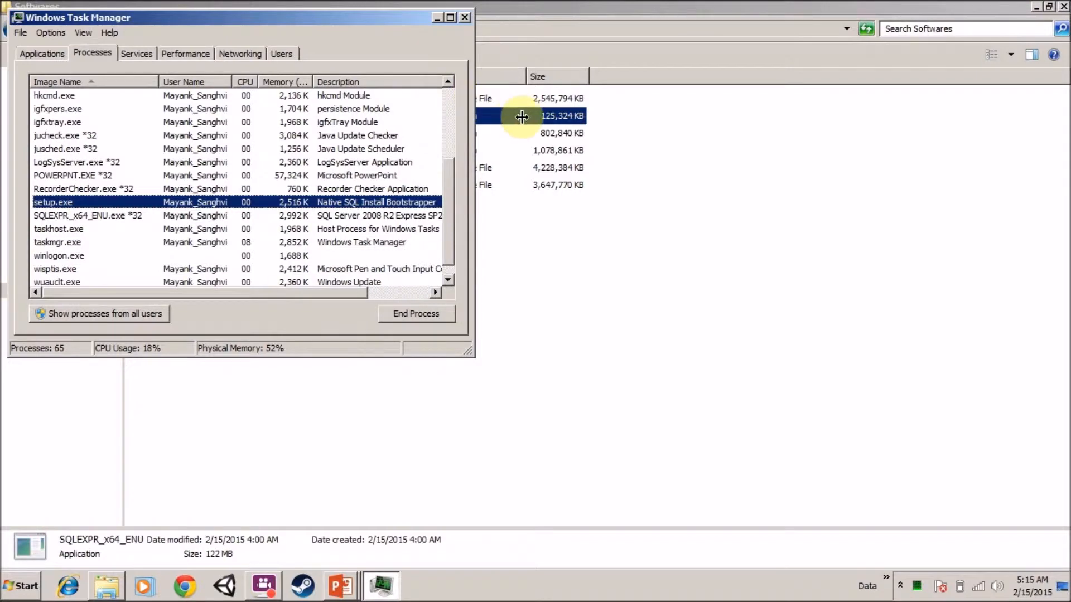
pyautogui.moveTo(311, 292); pyautogui.dragTo(198, 285)
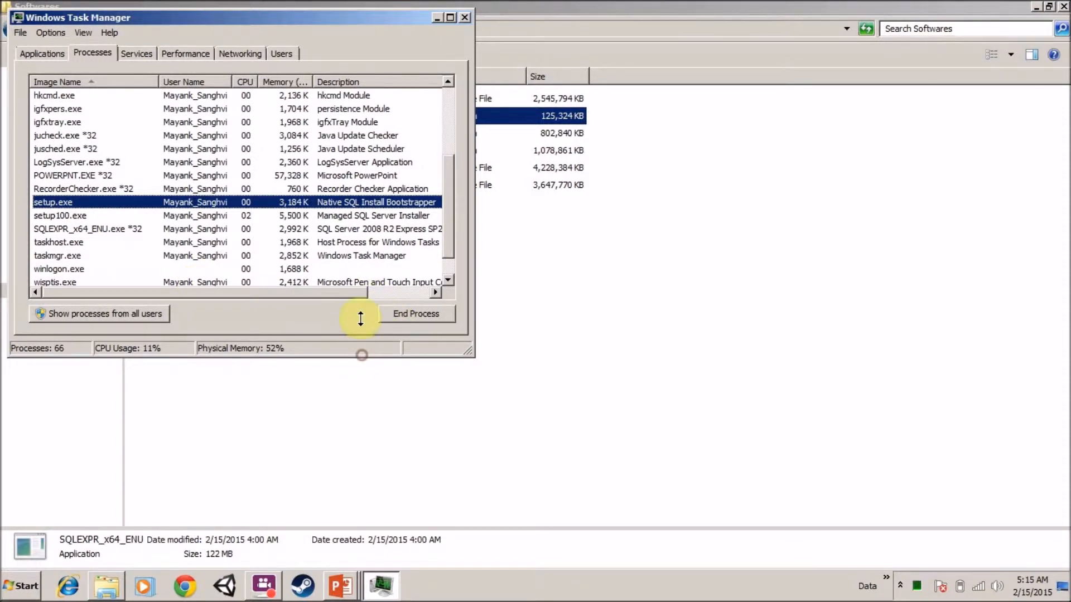
pyautogui.moveTo(346, 22); pyautogui.dragTo(582, 119)
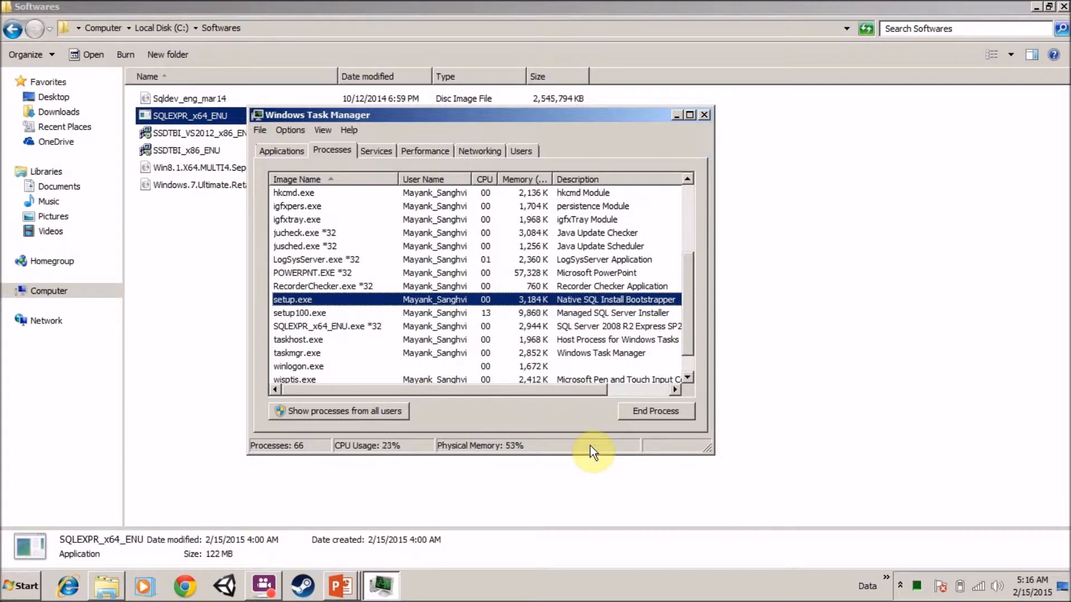
pyautogui.click(900, 584)
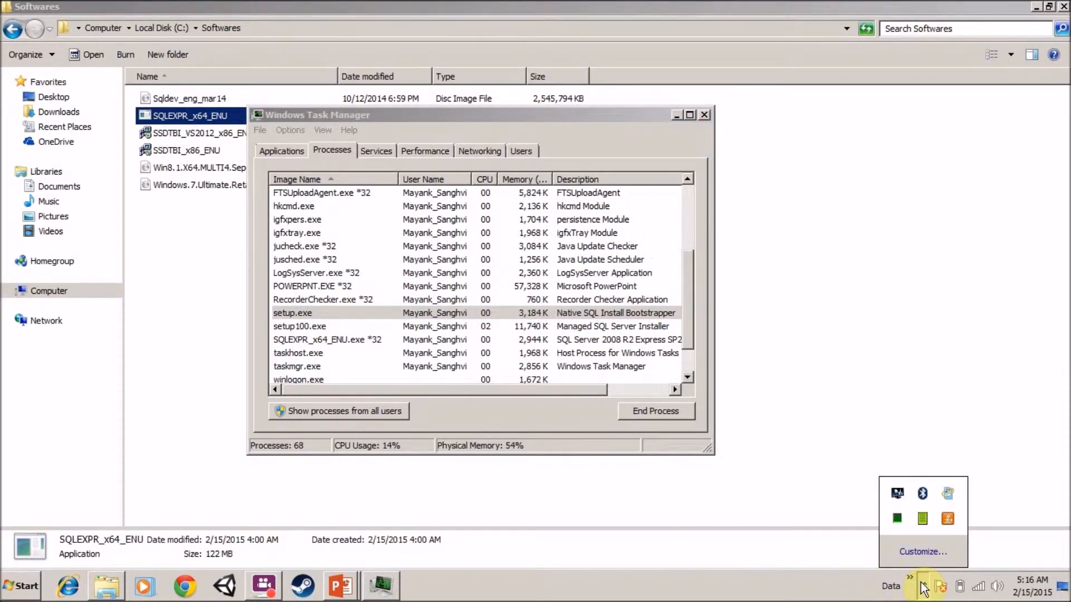
pyautogui.click(924, 586)
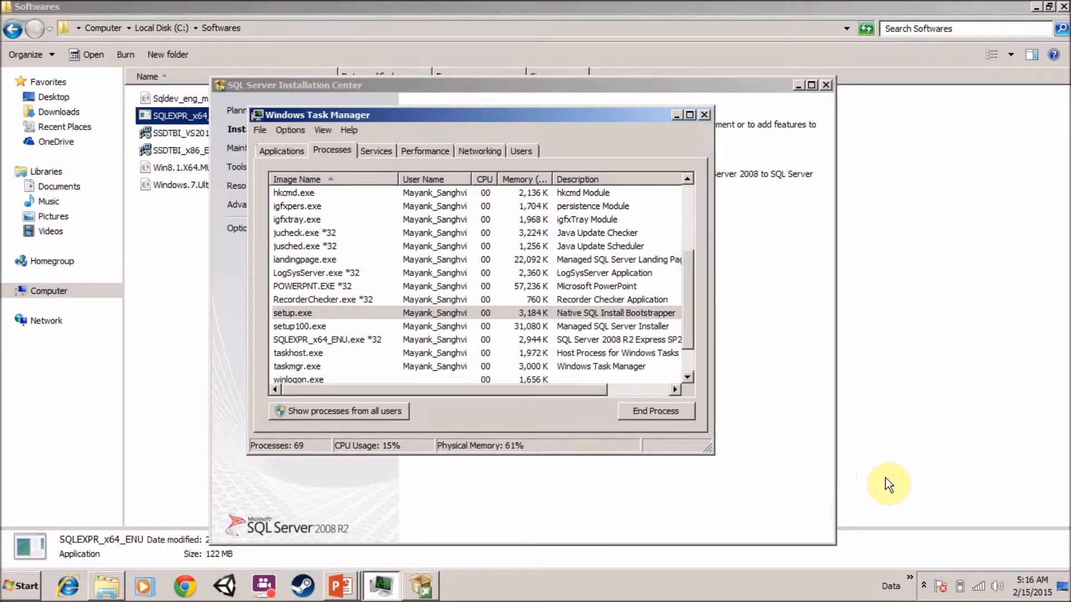
# - Move Task Manager off the SQL Server Installation Center, bring the Installation Center to the front and reposition it over the file list
pyautogui.click(924, 586)
pyautogui.click(923, 587)
pyautogui.moveTo(499, 121); pyautogui.dragTo(652, 269)
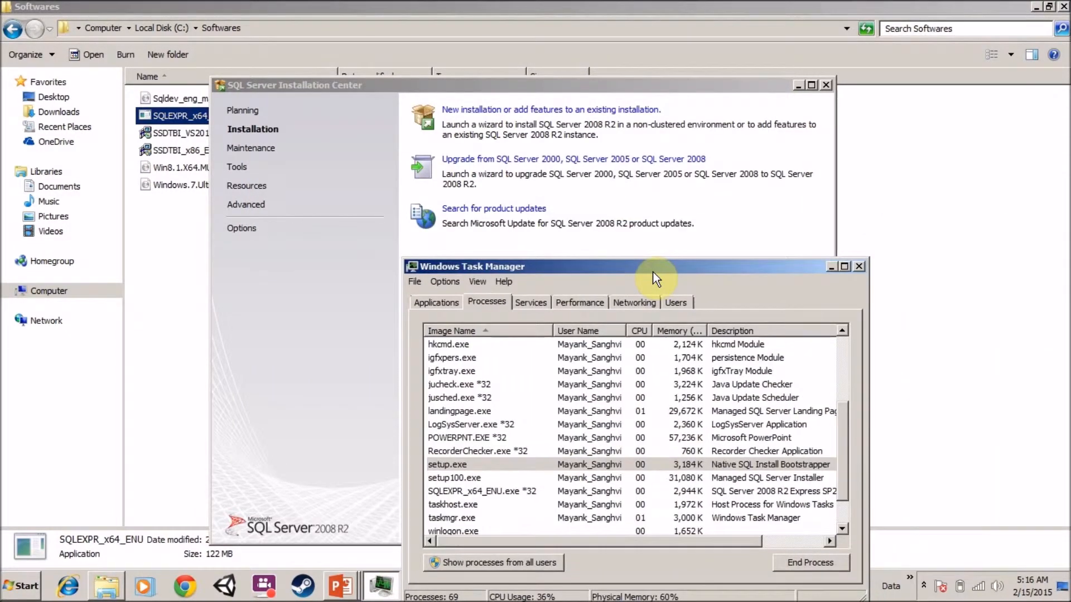
pyautogui.click(609, 88)
pyautogui.moveTo(603, 85); pyautogui.dragTo(690, 87)
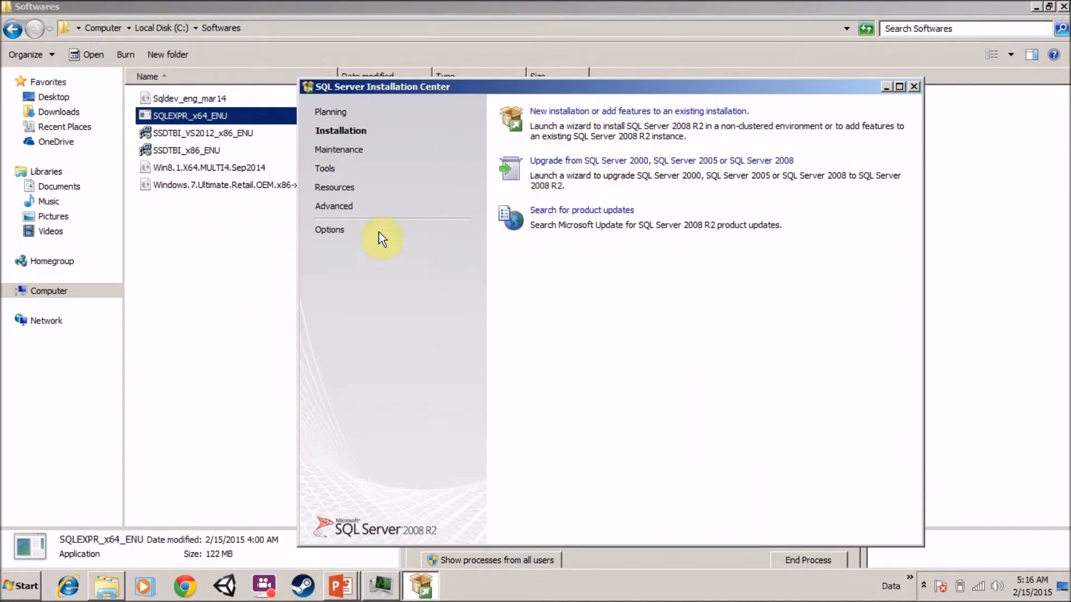
# - Browse the Installation Center pages from Advanced up to Planning, and start a new installation from the Installation page
pyautogui.click(343, 207)
pyautogui.click(338, 188)
pyautogui.click(331, 169)
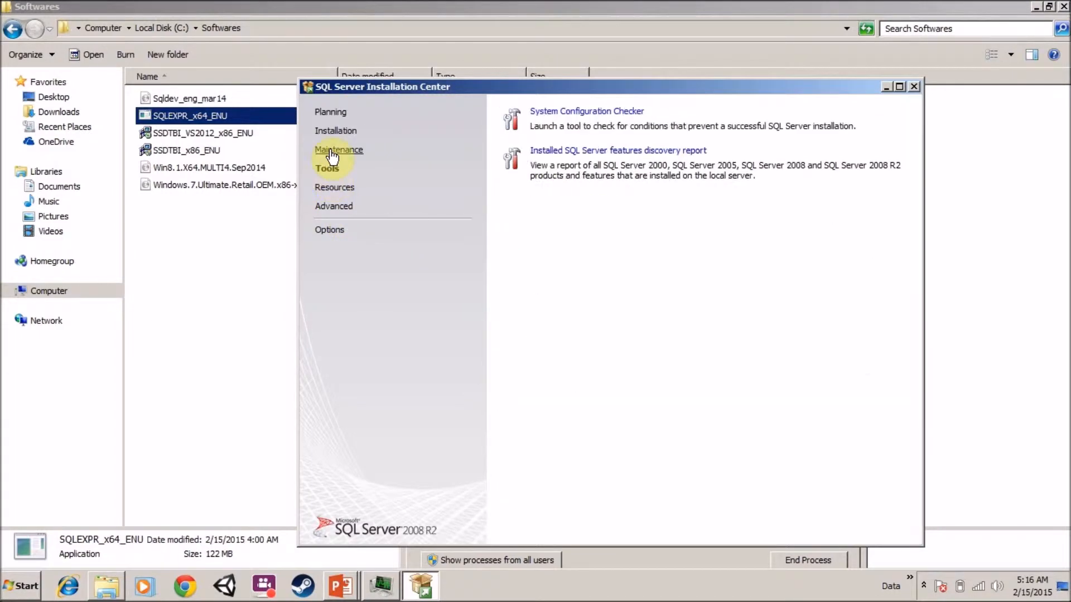
pyautogui.click(332, 151)
pyautogui.click(329, 113)
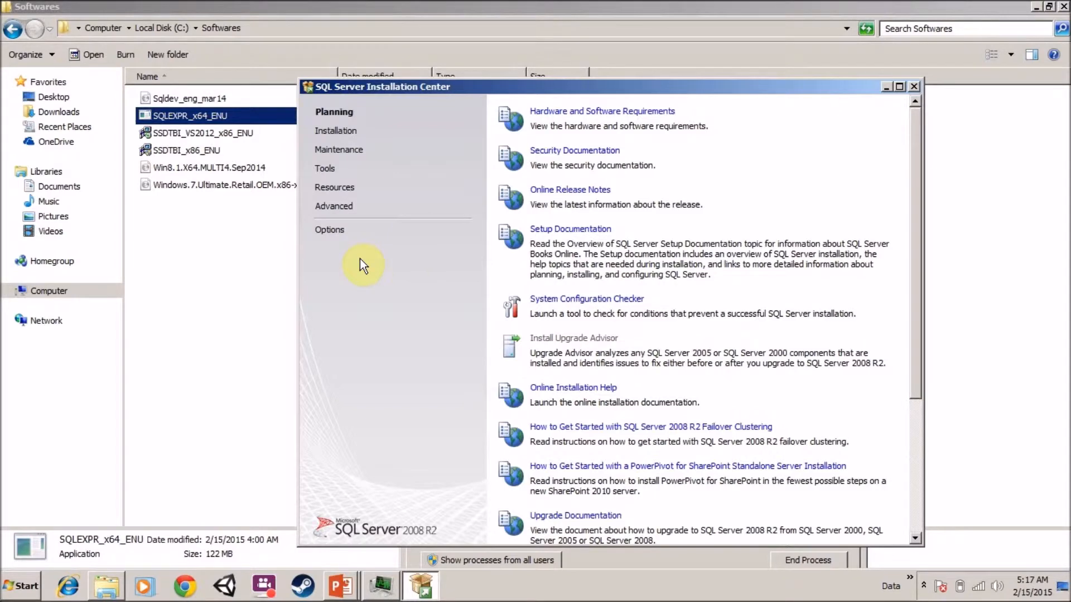
pyautogui.click(343, 136)
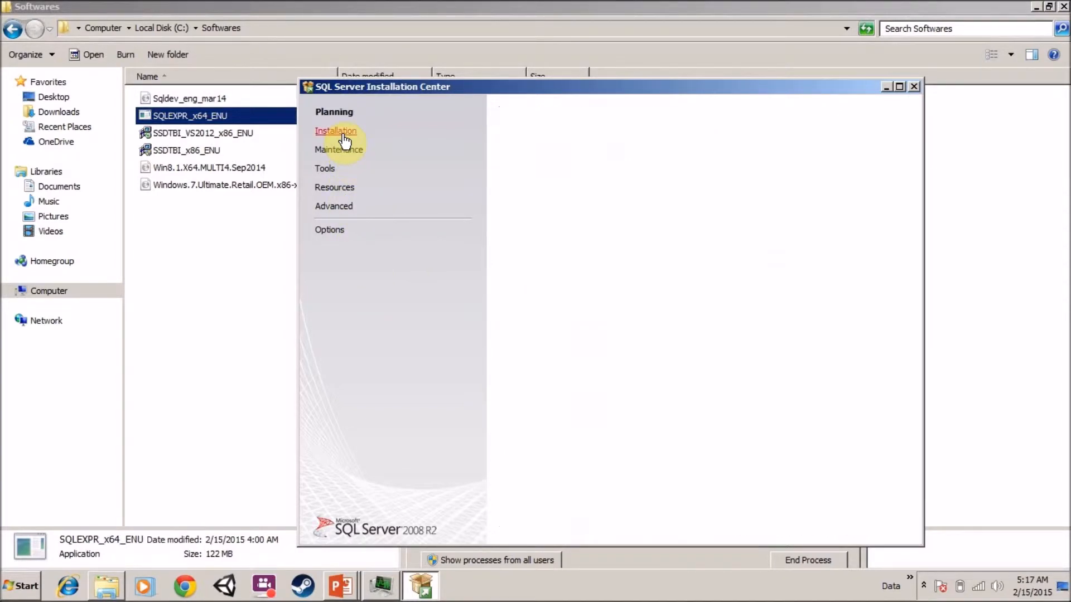
pyautogui.click(565, 115)
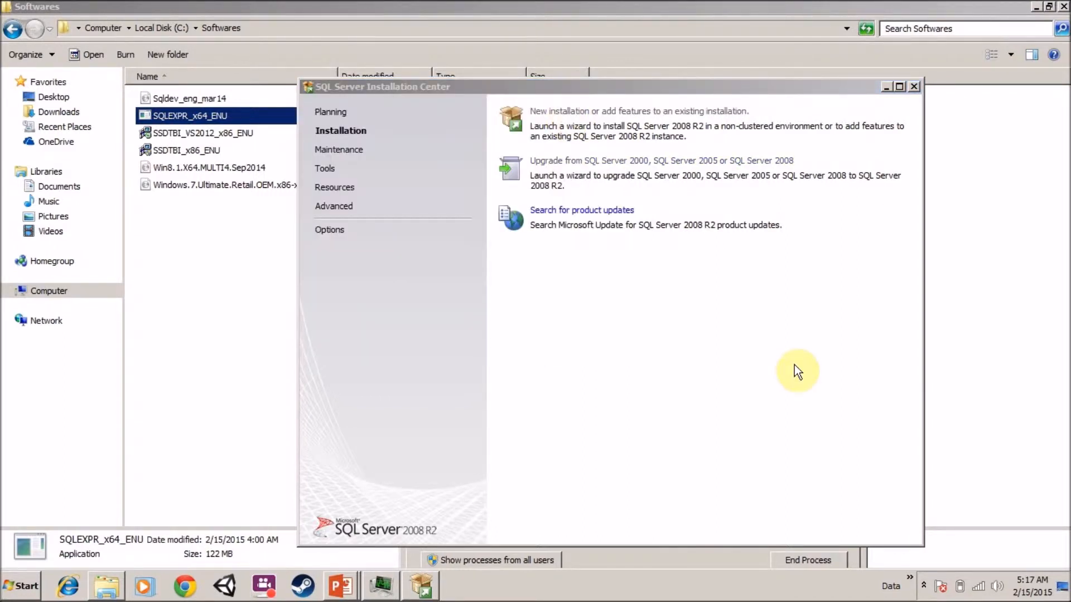
# - Check the running applications and processes in Task Manager and select the second setup.exe process
pyautogui.click(736, 560)
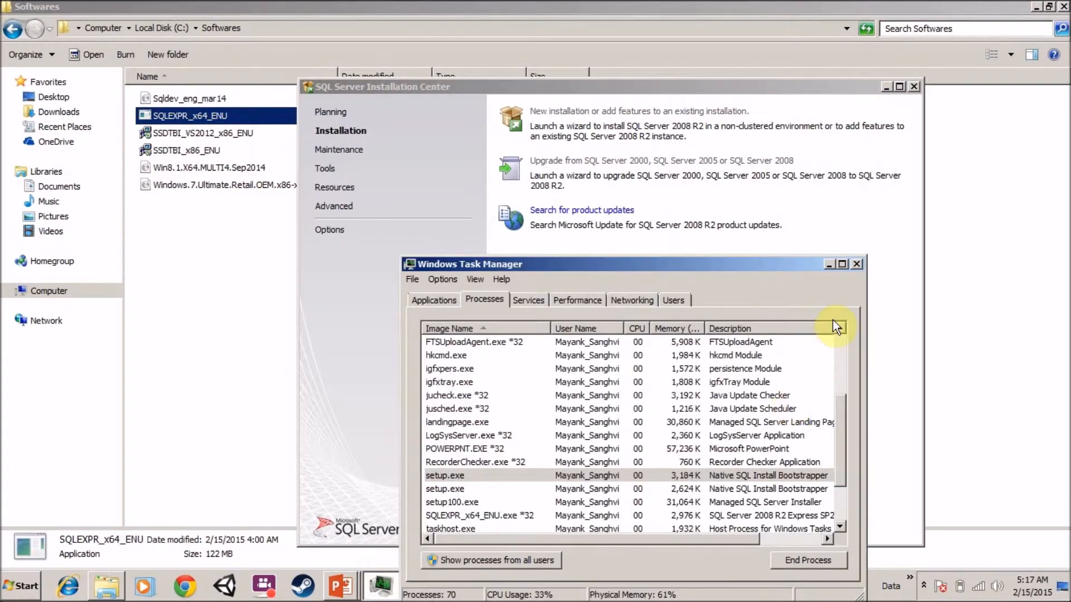
pyautogui.click(442, 302)
pyautogui.click(483, 297)
pyautogui.click(446, 301)
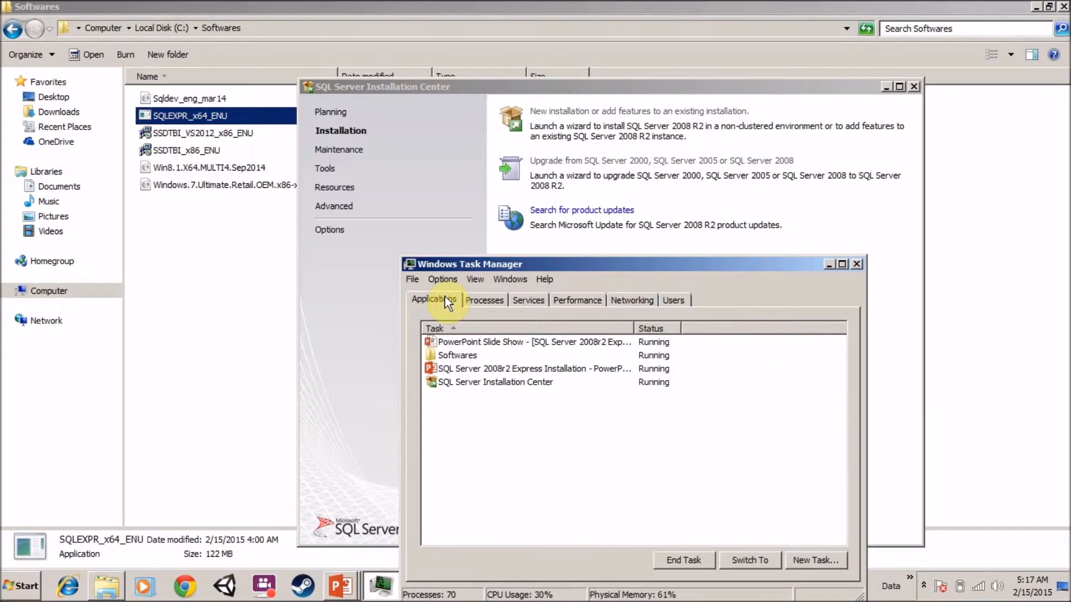
pyautogui.click(471, 300)
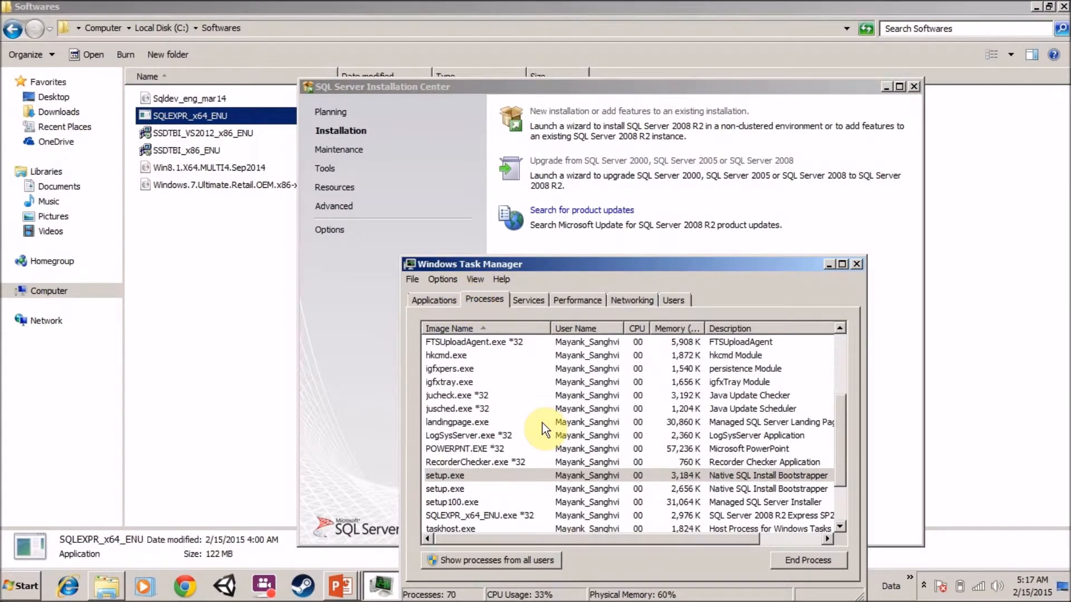
pyautogui.click(558, 489)
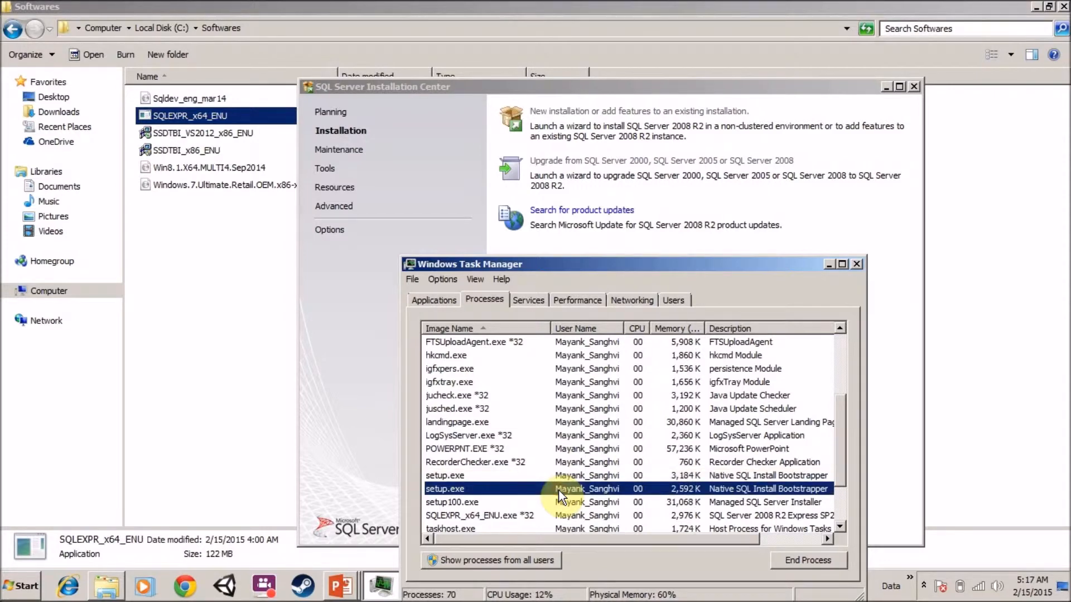
# - Enlarge the Task Manager window to show more processes and move it aside from the Installation Center
pyautogui.moveTo(863, 592); pyautogui.dragTo(899, 600)
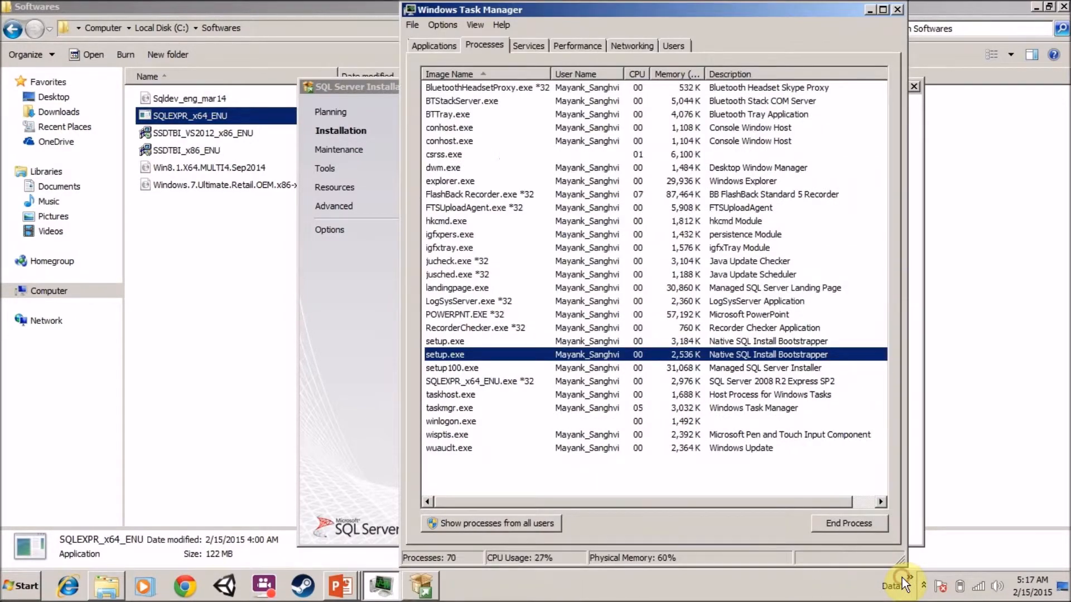
pyautogui.moveTo(715, 2); pyautogui.dragTo(730, 141)
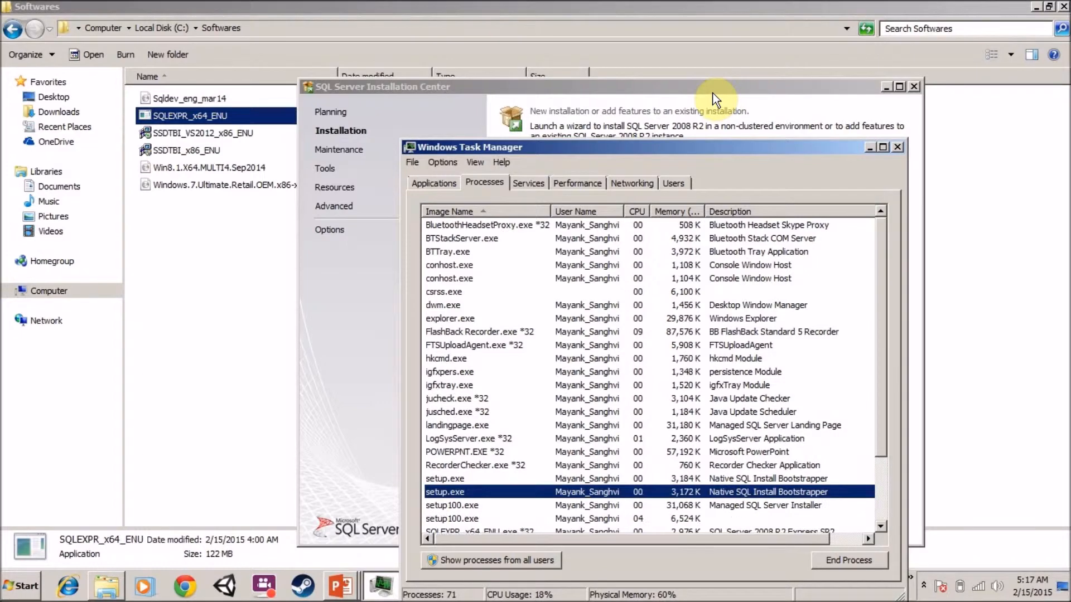
pyautogui.moveTo(670, 149); pyautogui.dragTo(819, 101)
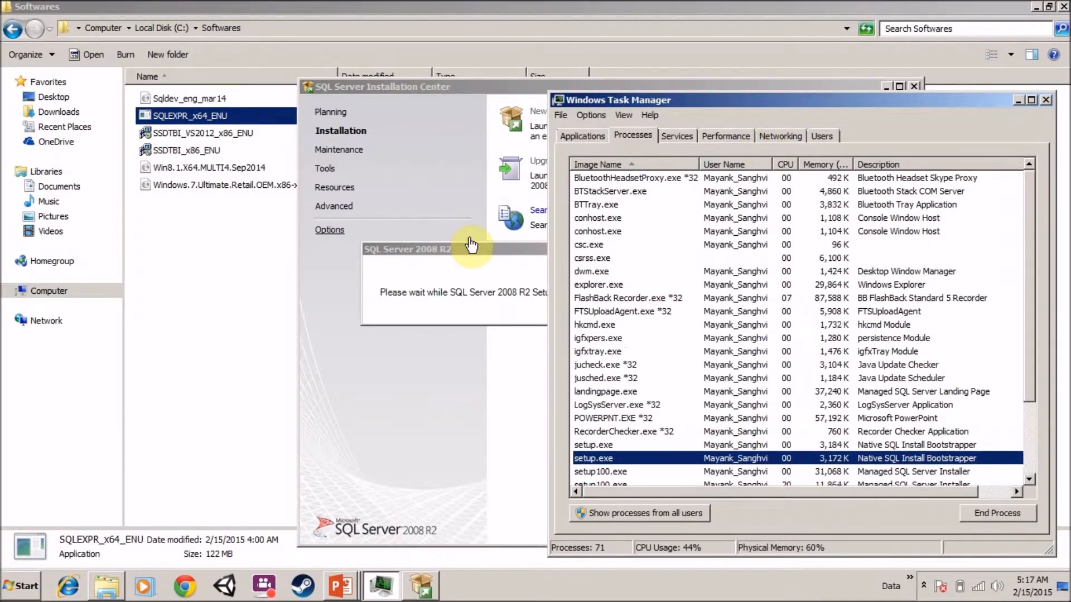
# - Show the details of the Setup Support Rules check and move the setup window higher on the desktop
pyautogui.moveTo(471, 252); pyautogui.dragTo(313, 361)
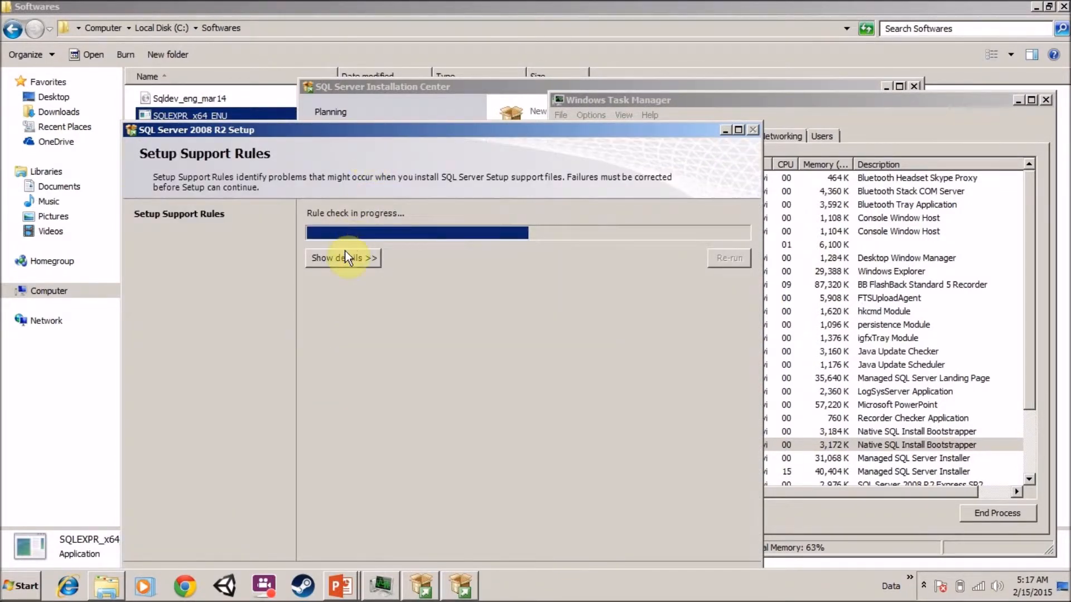
pyautogui.click(346, 257)
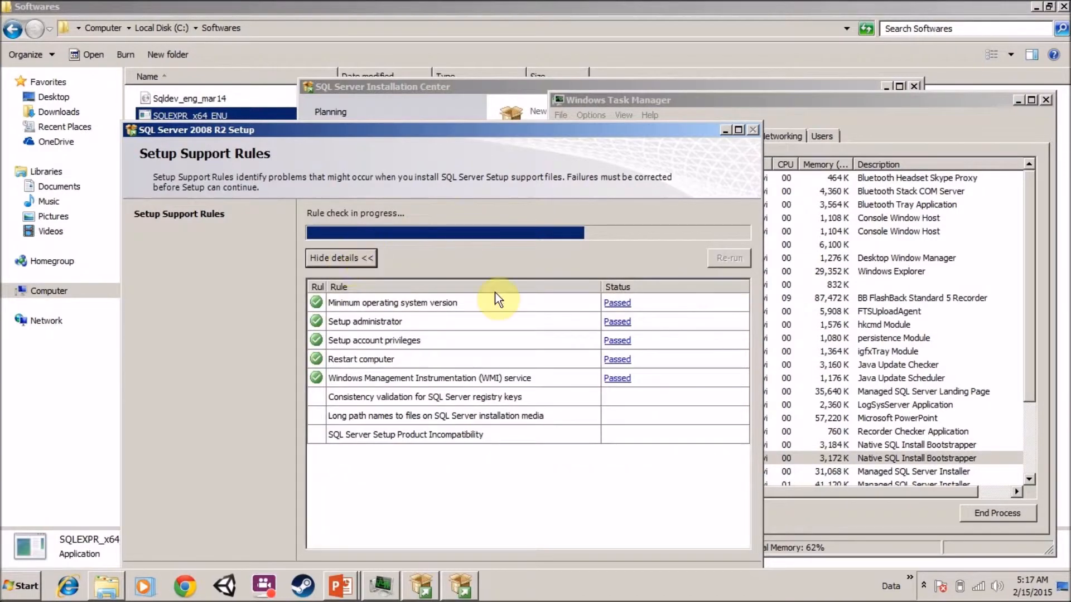
pyautogui.moveTo(462, 129); pyautogui.dragTo(421, 68)
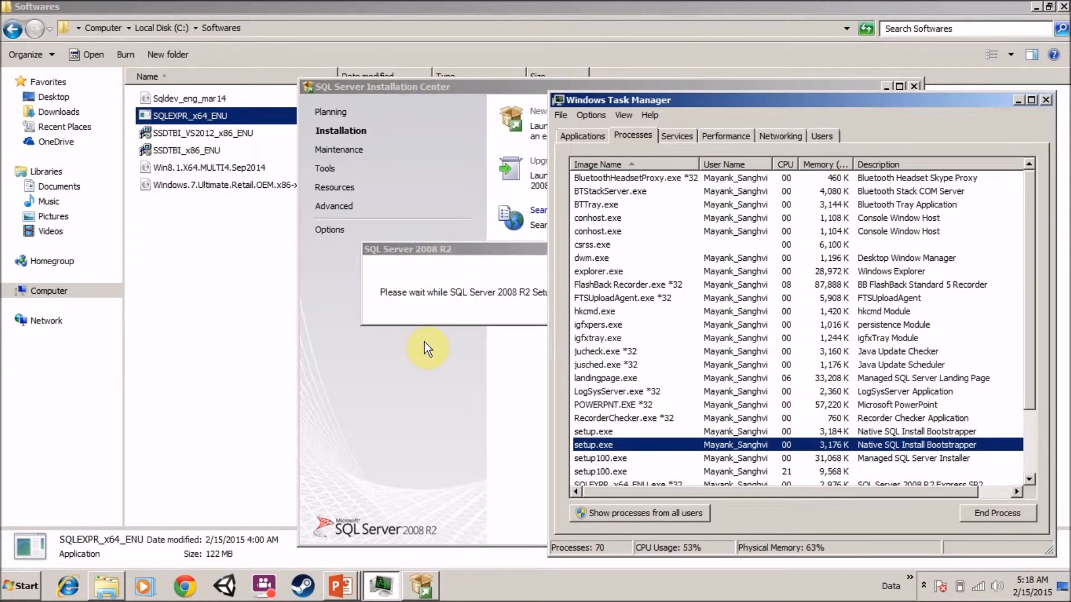
# - Skim the SQL Server 2008 R2 Express license terms to the end, accept them and continue to the Setup Support Files installation
pyautogui.moveTo(466, 258); pyautogui.dragTo(272, 261)
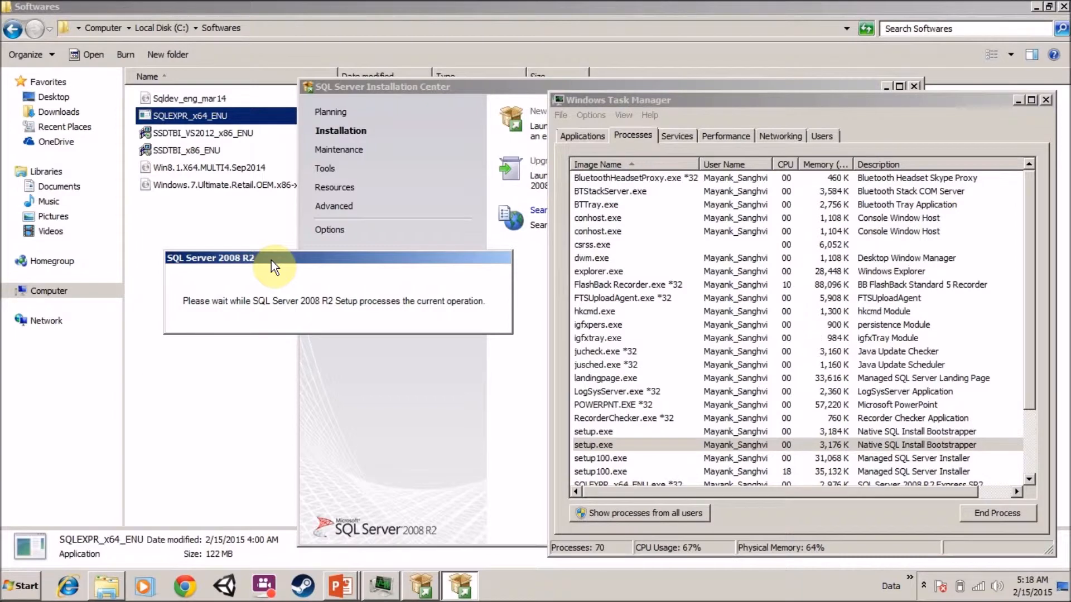
pyautogui.moveTo(271, 260); pyautogui.dragTo(239, 149)
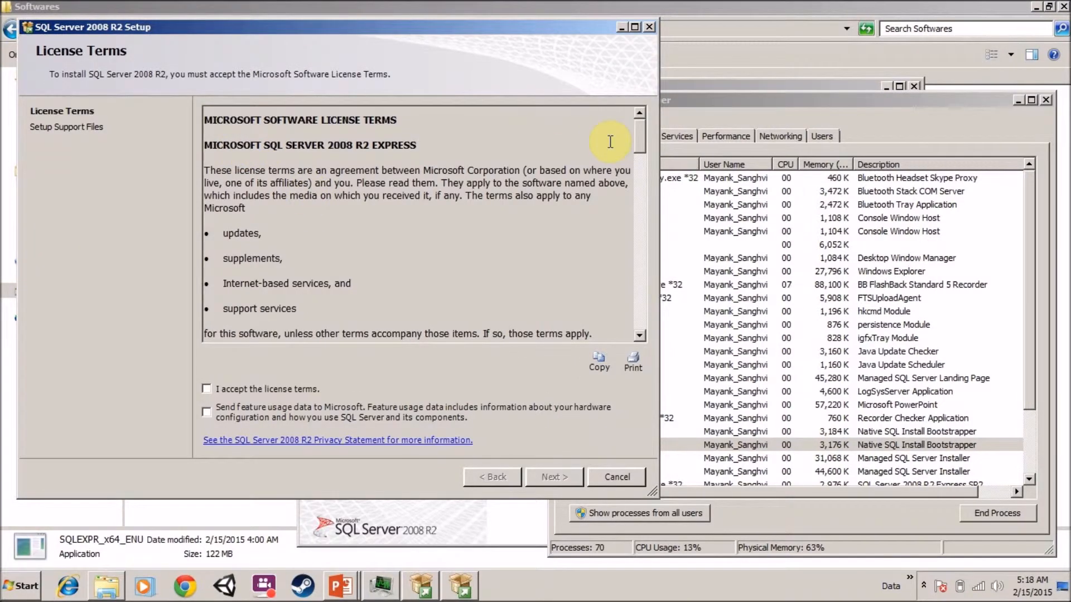
pyautogui.moveTo(639, 137); pyautogui.dragTo(656, 310)
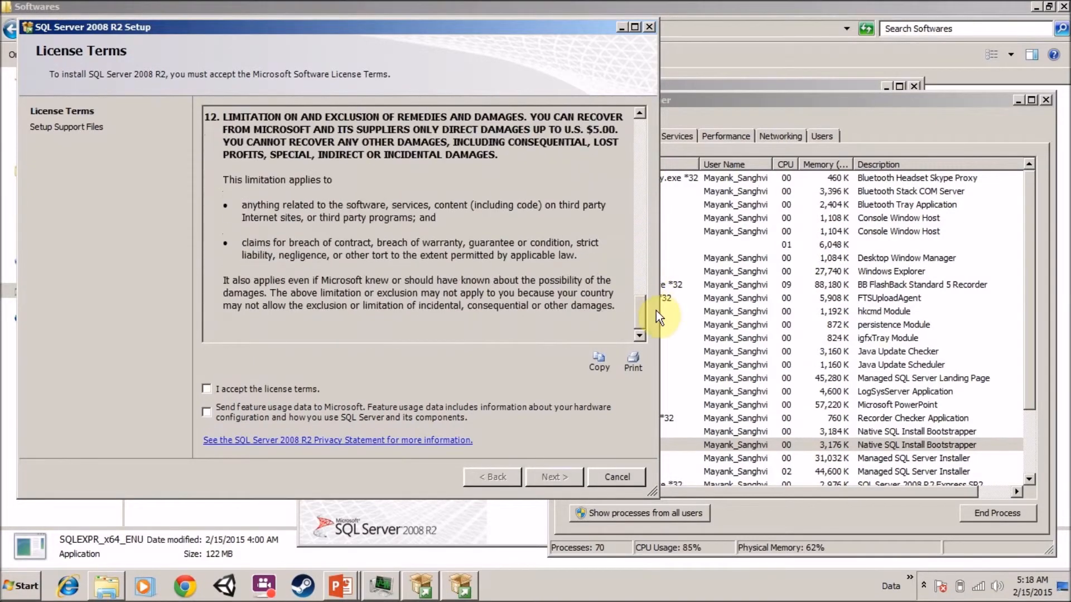
pyautogui.click(206, 389)
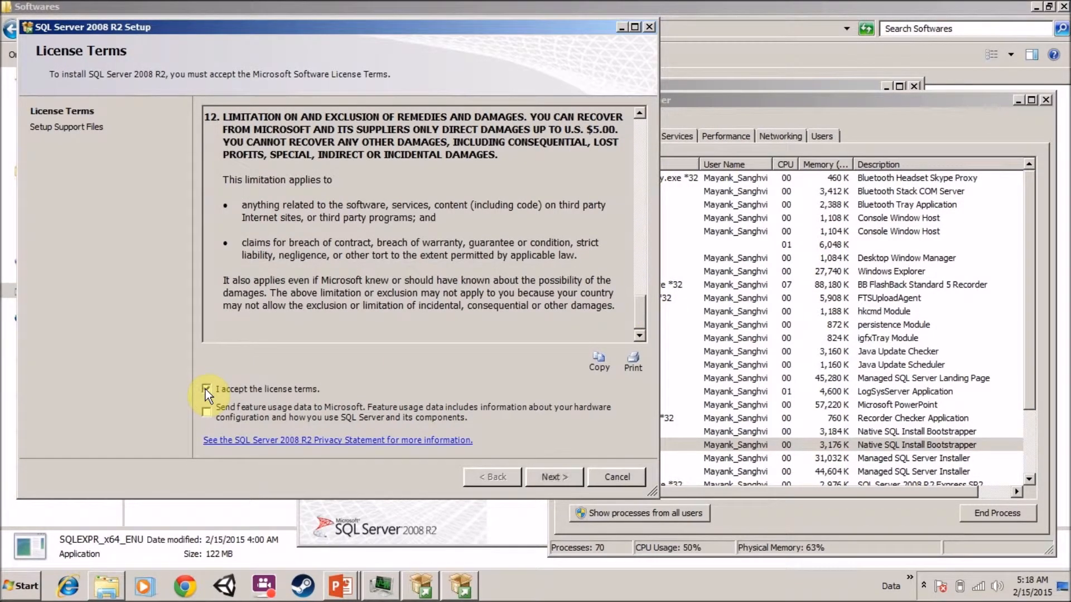
pyautogui.click(552, 478)
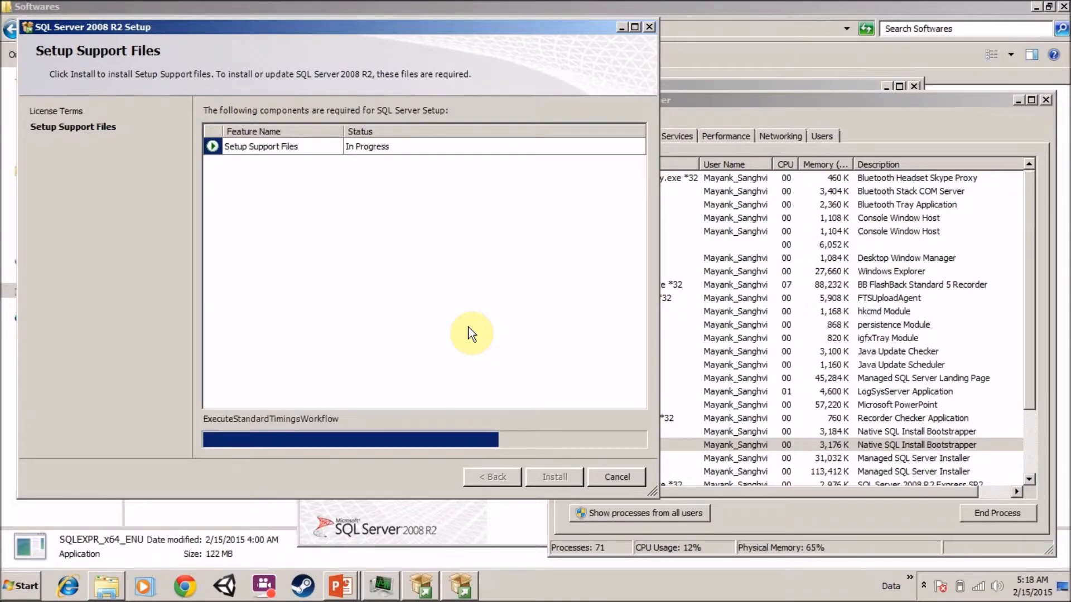
# - Bring Task Manager to the front of the setup window and close it
pyautogui.moveTo(764, 103); pyautogui.dragTo(701, 143)
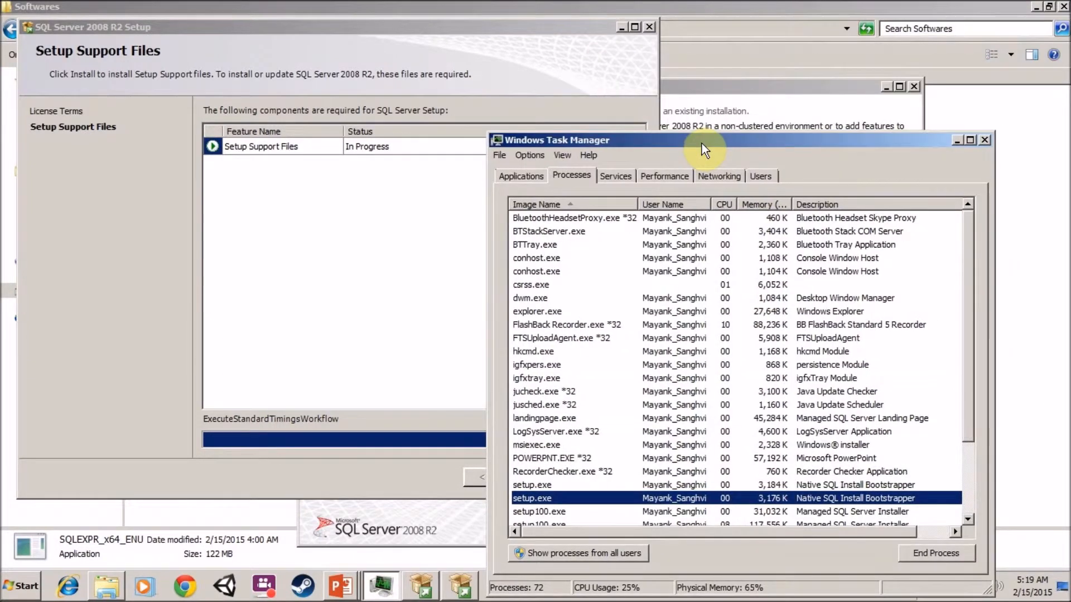
pyautogui.click(986, 140)
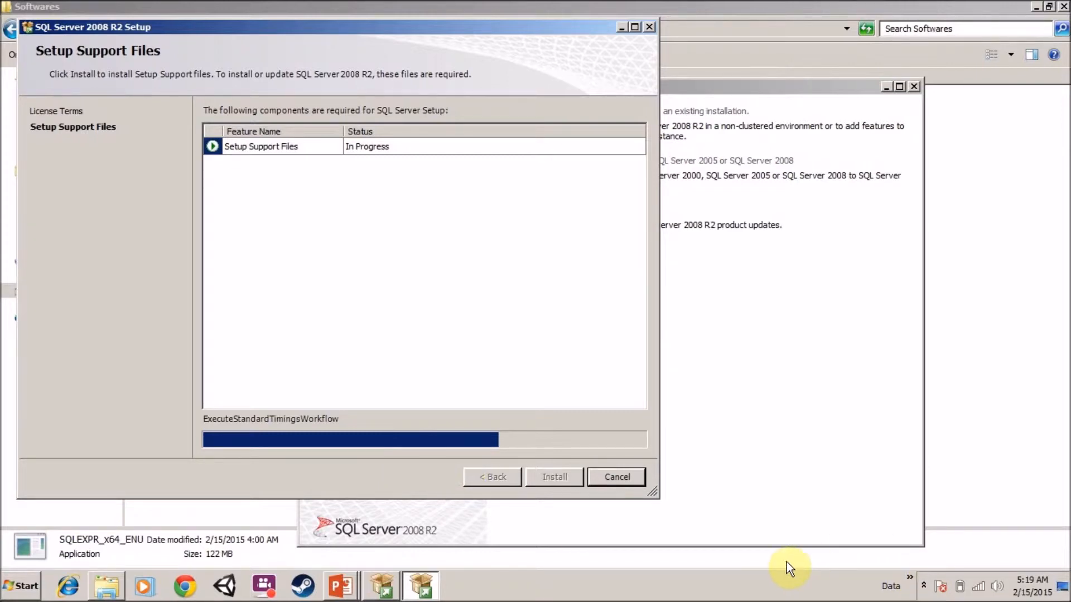
pyautogui.moveTo(655, 493); pyautogui.dragTo(508, 444)
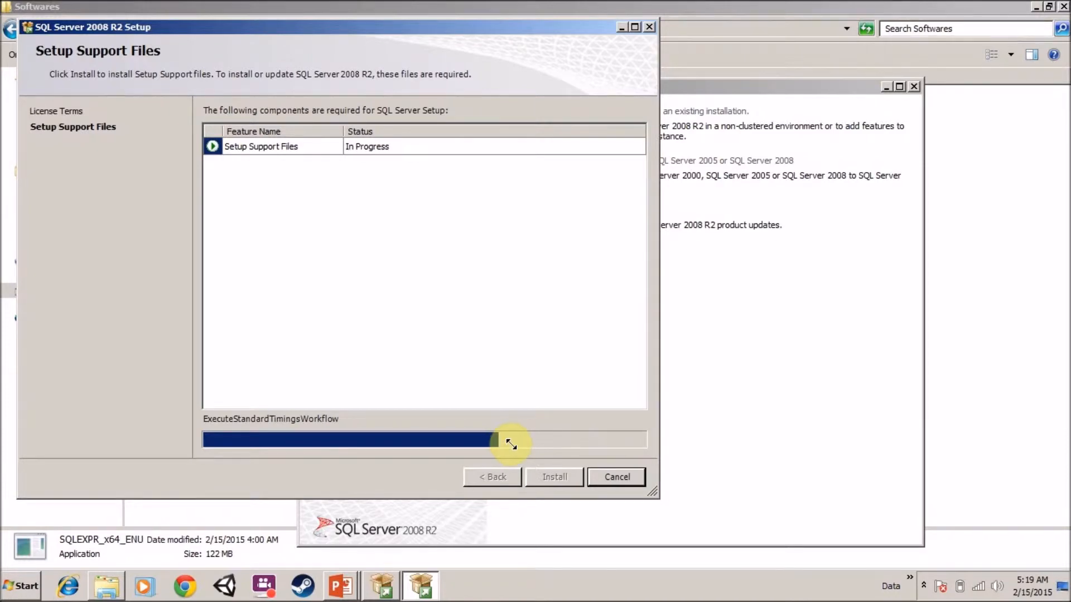
pyautogui.moveTo(511, 445); pyautogui.dragTo(540, 433)
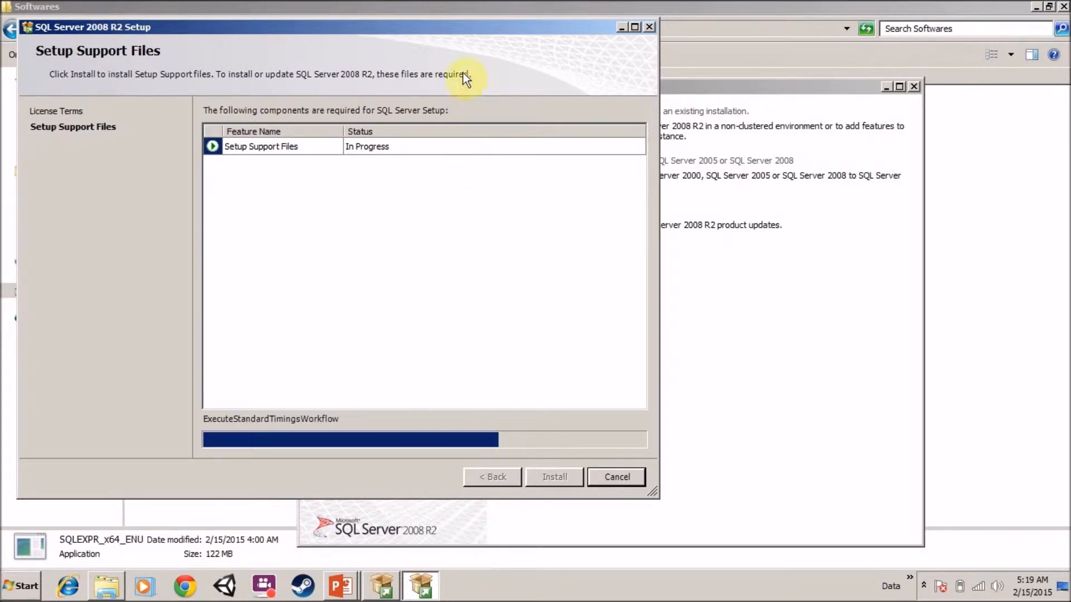
pyautogui.moveTo(446, 30); pyautogui.dragTo(717, 81)
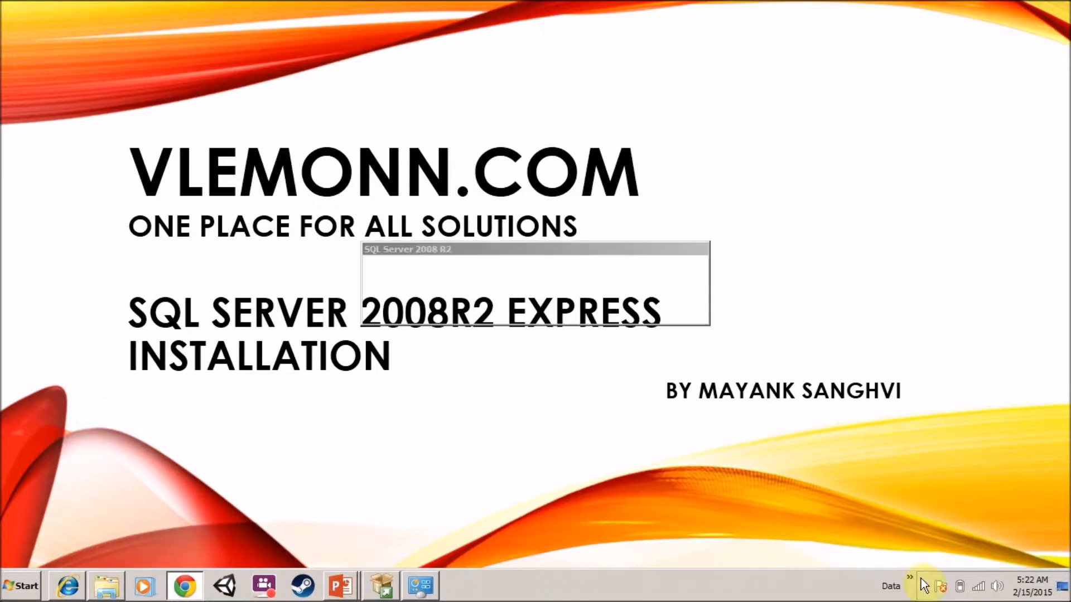
pyautogui.moveTo(577, 252); pyautogui.dragTo(607, 303)
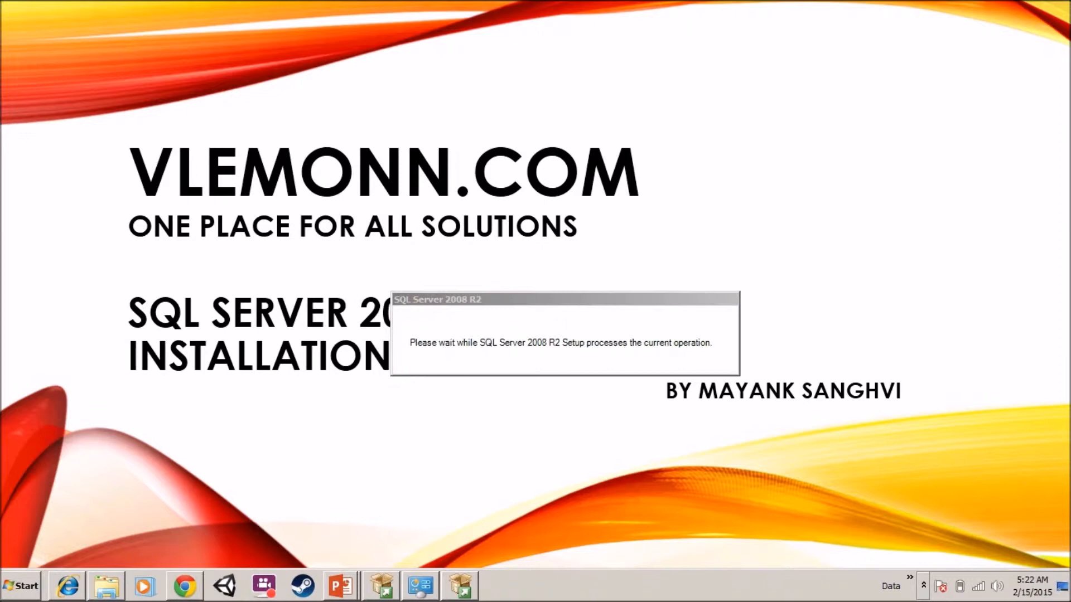
pyautogui.moveTo(585, 305); pyautogui.dragTo(587, 332)
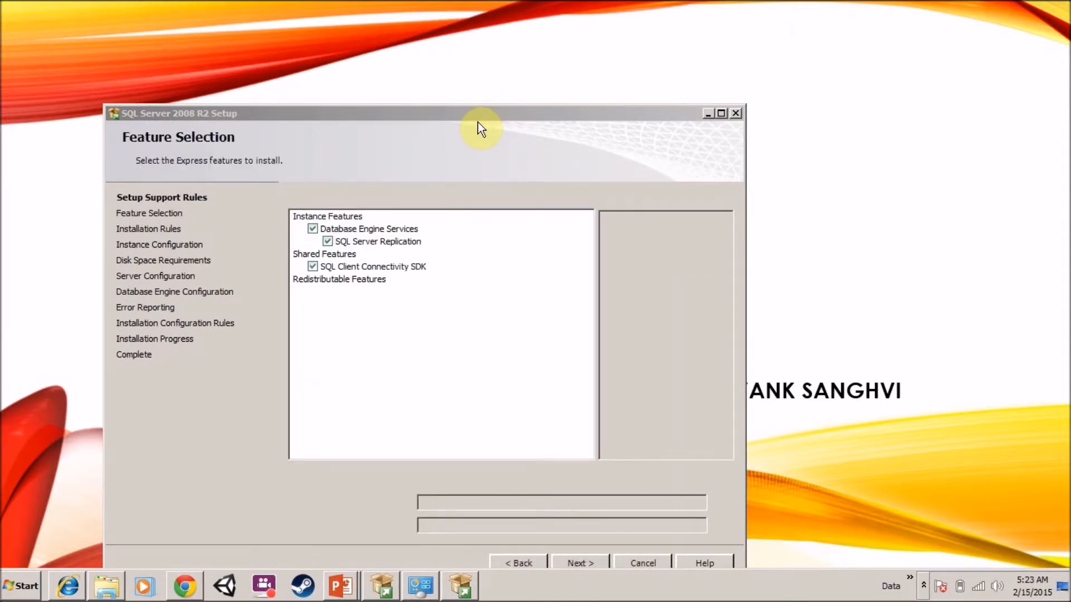
# - Reposition the setup window to show the whole Feature Selection page, and review the two shared feature directory paths
pyautogui.moveTo(477, 119); pyautogui.dragTo(570, 73)
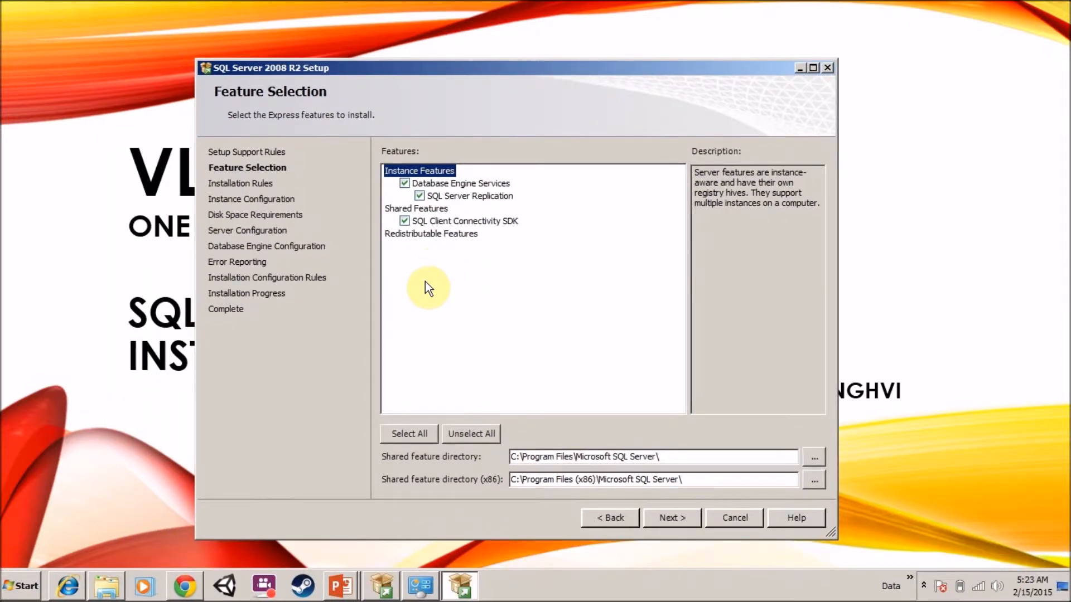
pyautogui.moveTo(670, 457); pyautogui.dragTo(498, 456)
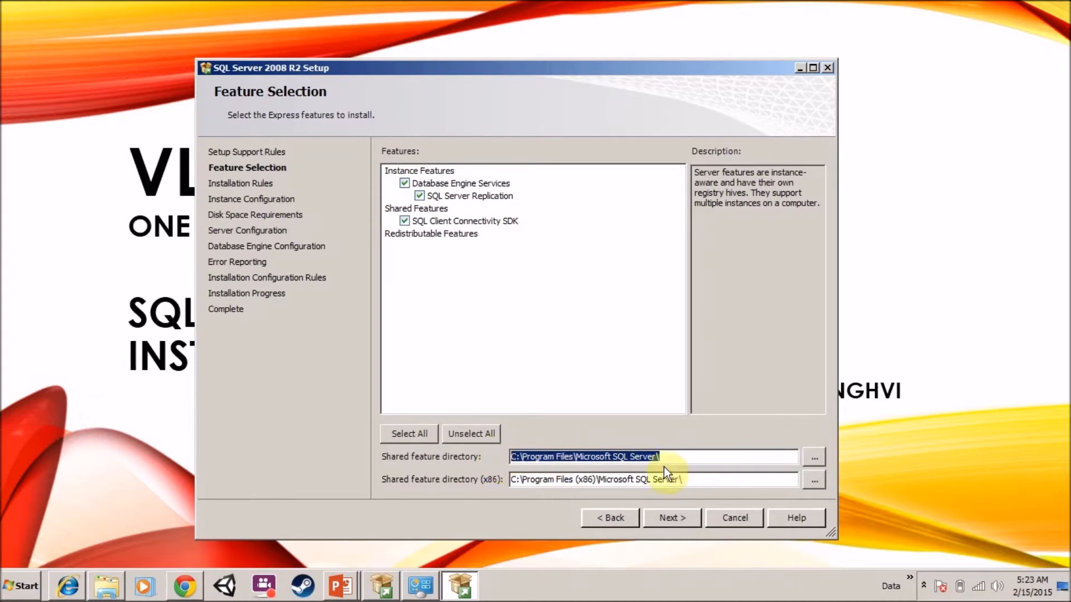
pyautogui.click(697, 481)
pyautogui.moveTo(697, 481); pyautogui.dragTo(507, 486)
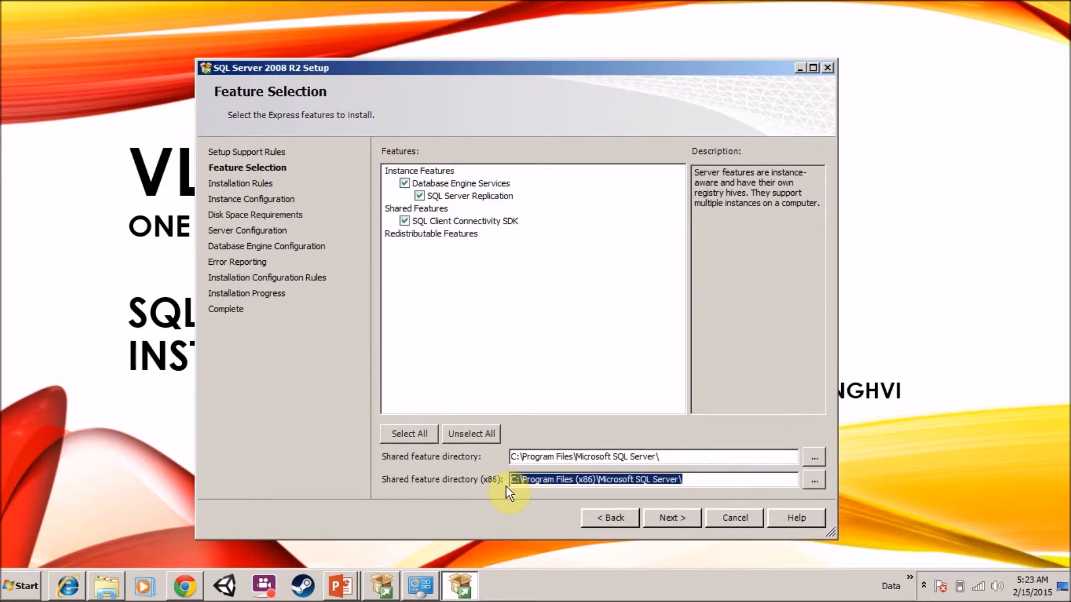
# - Check the free space on drives C, E and D, and continue past Feature Selection with all features and the default directories
pyautogui.press('super+e')
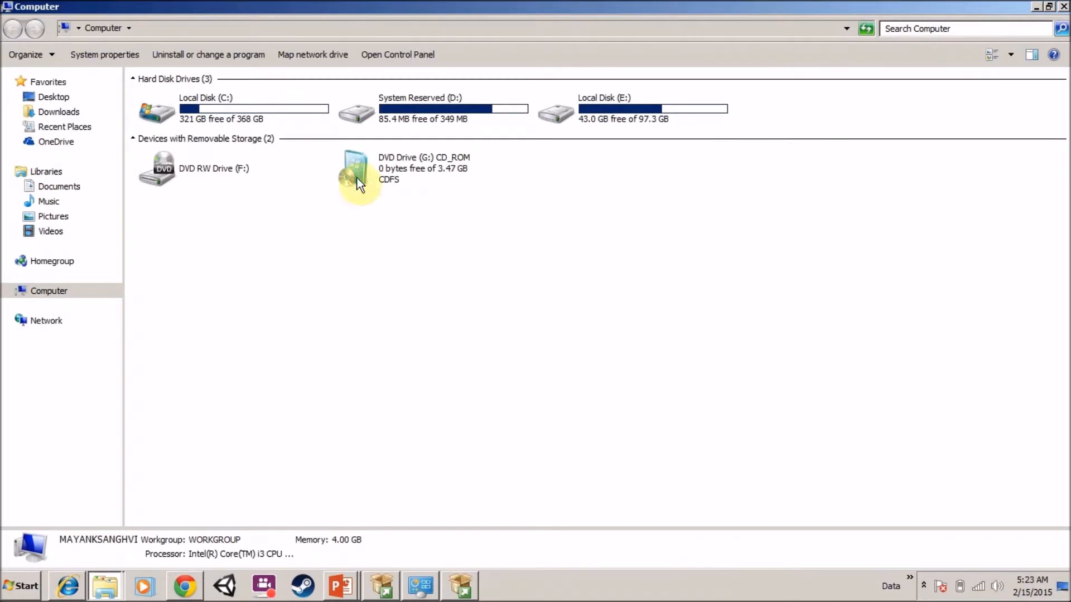
pyautogui.click(286, 111)
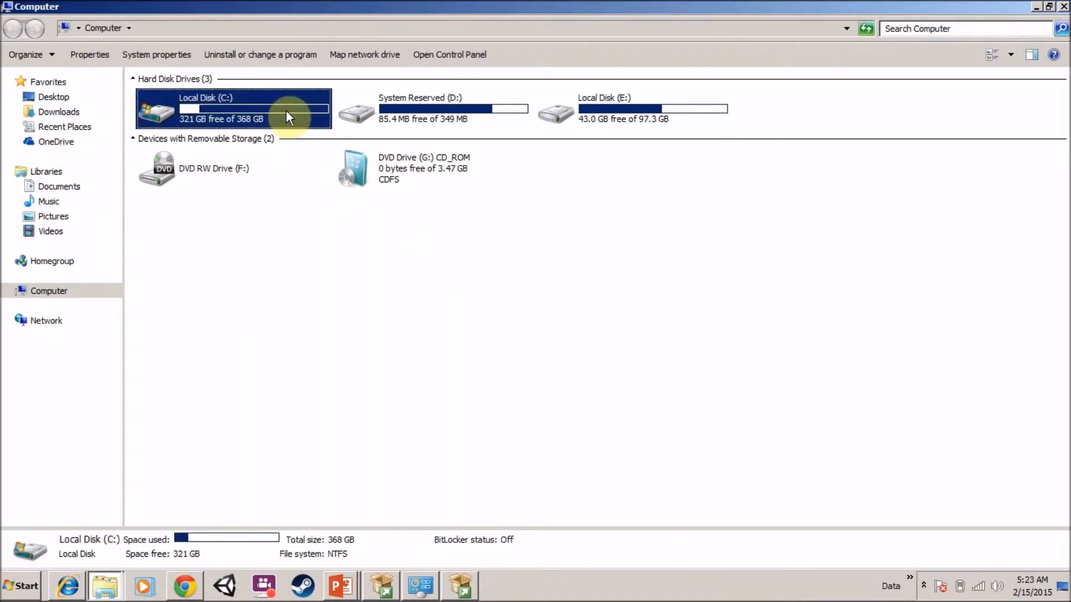
pyautogui.click(627, 120)
pyautogui.click(474, 112)
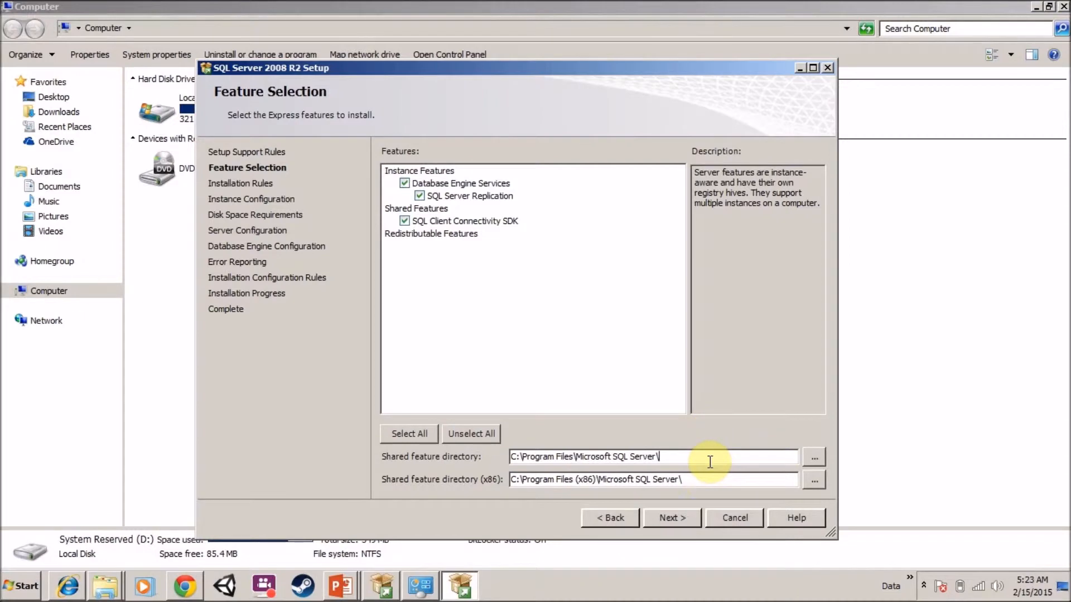
pyautogui.click(688, 514)
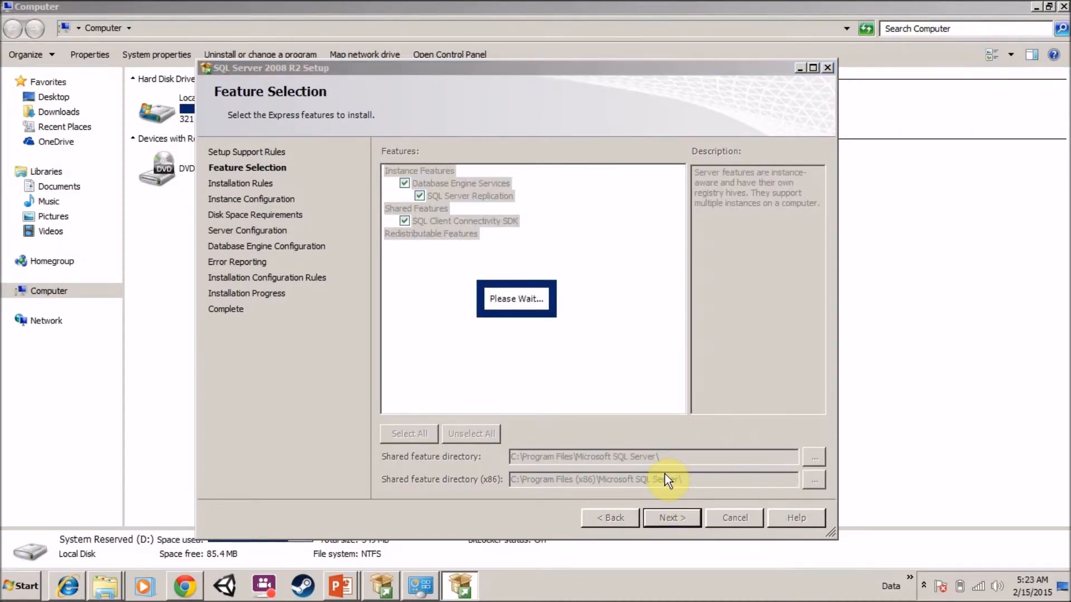
# - Choose a named instance, name it SE_08, and continue past Instance Configuration with the default root directory
pyautogui.click(923, 585)
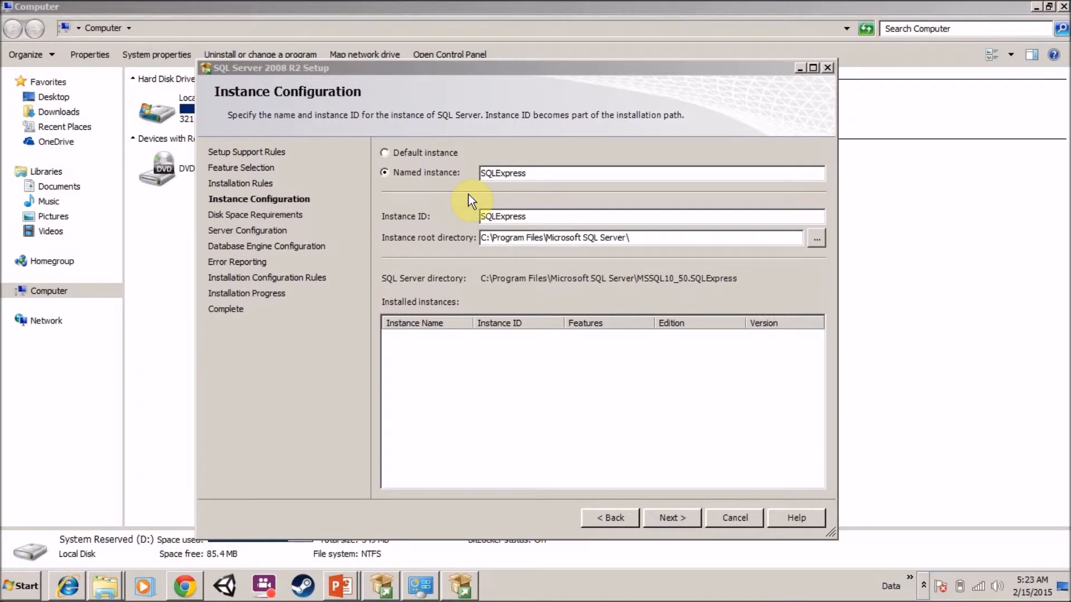
pyautogui.click(428, 152)
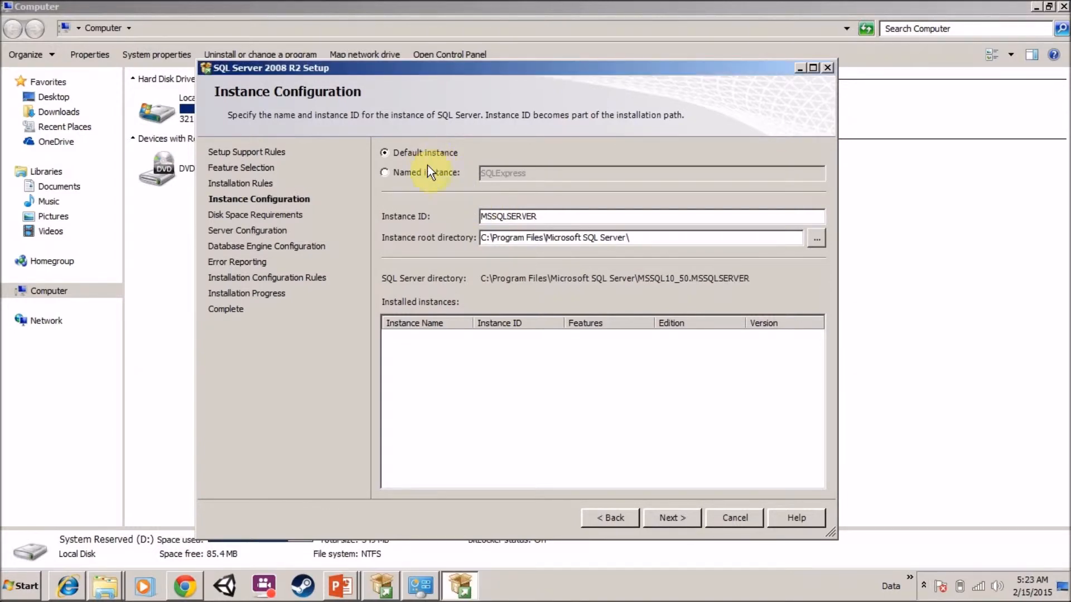
pyautogui.click(427, 173)
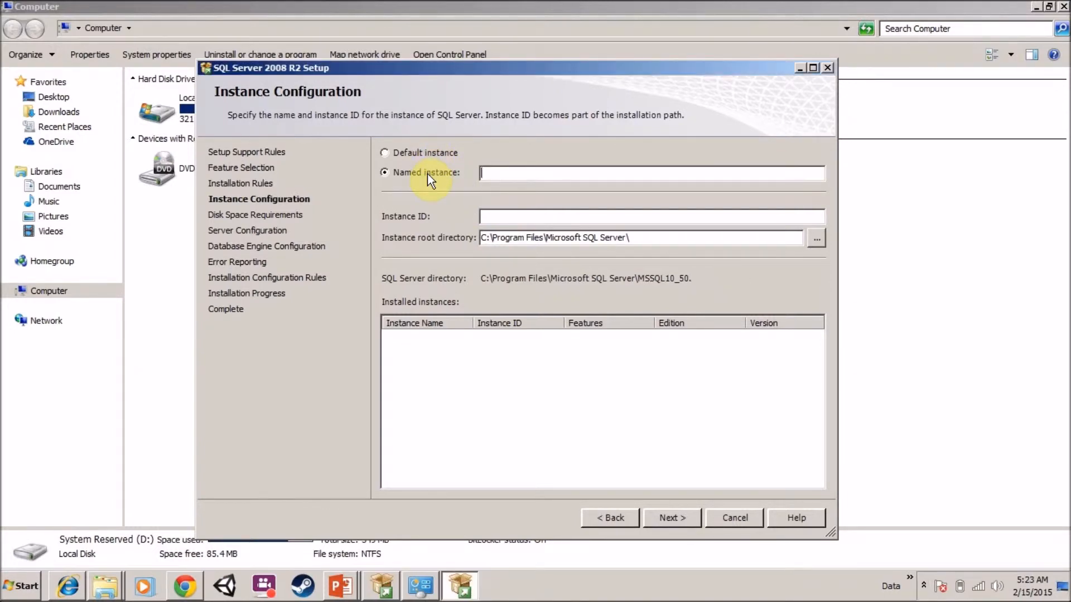
pyautogui.write('SE_')
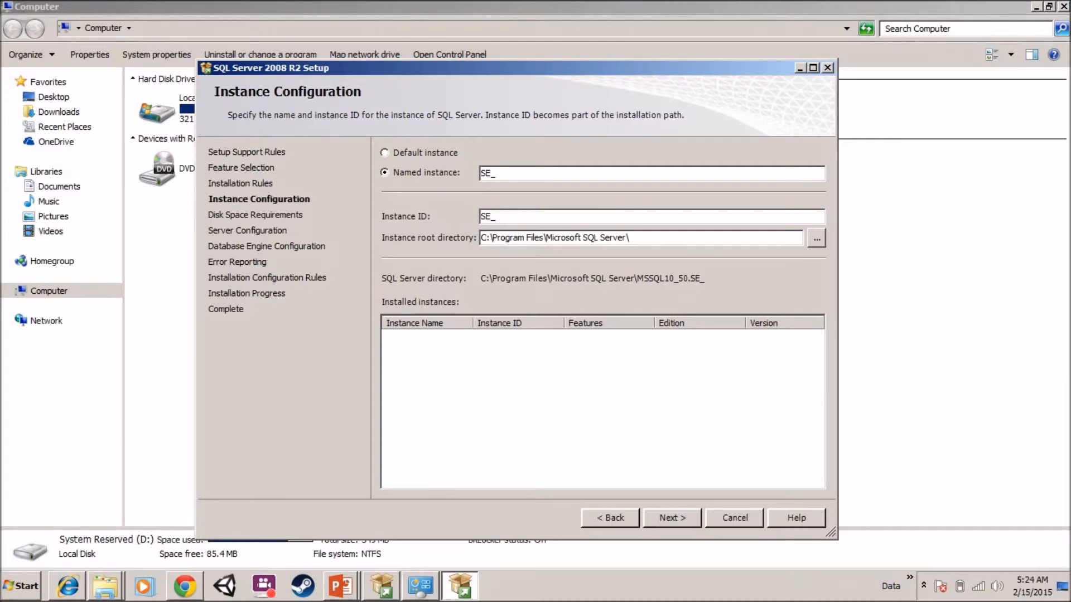
pyautogui.write('08')
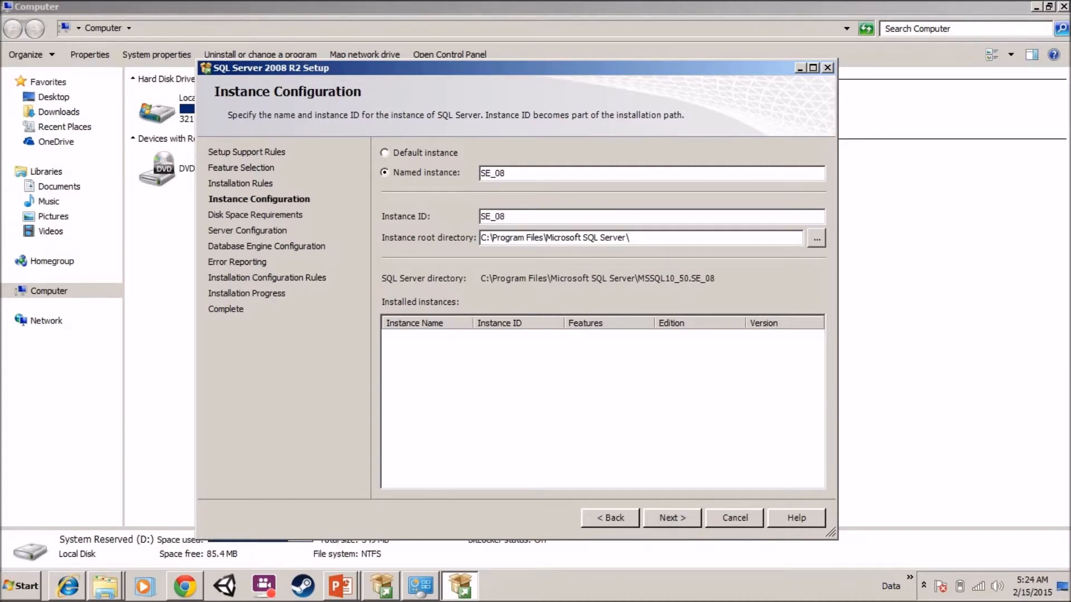
pyautogui.click(668, 521)
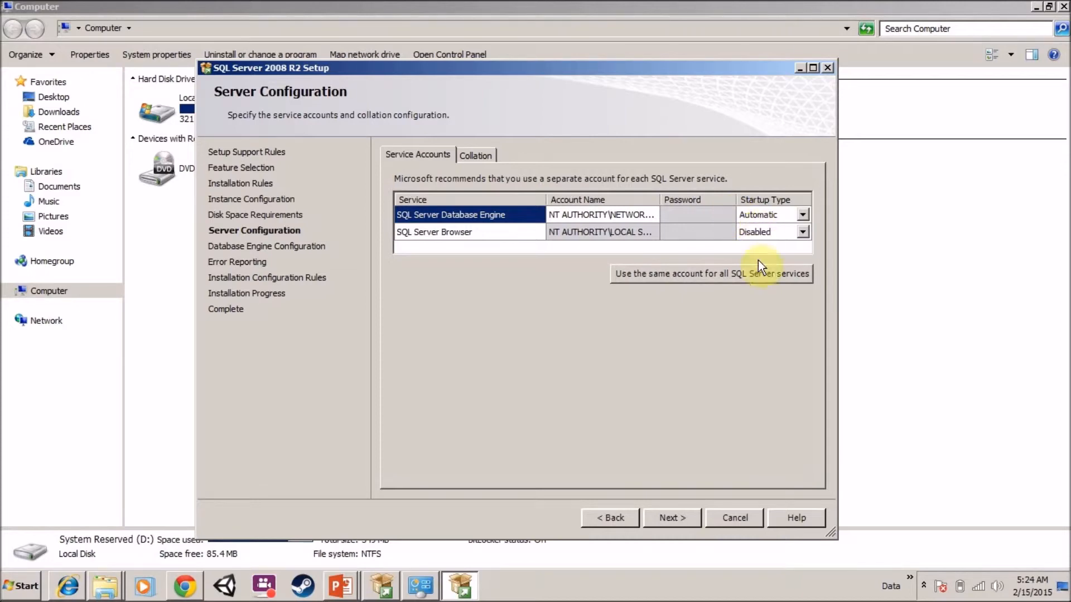
# - Assign the NT AUTHORITY\SYSTEM account to all SQL Server services
pyautogui.click(742, 279)
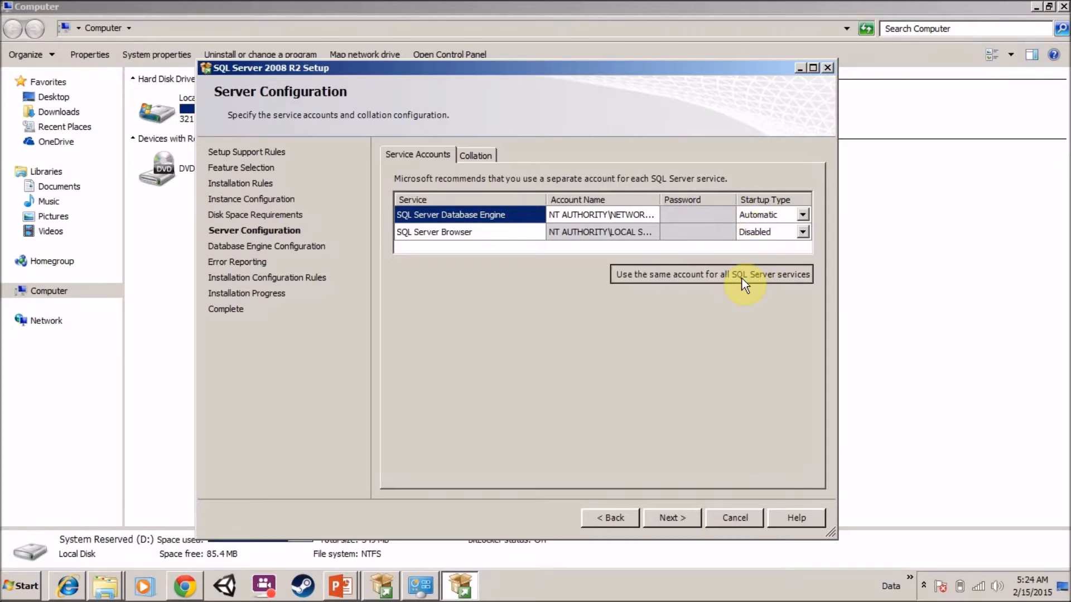
pyautogui.click(719, 386)
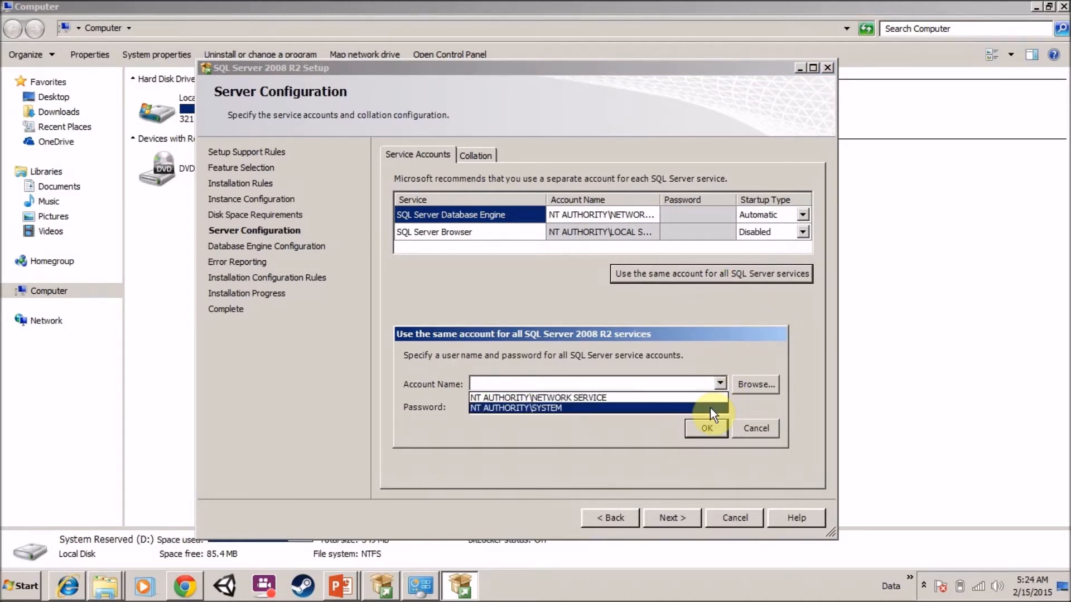
pyautogui.click(711, 407)
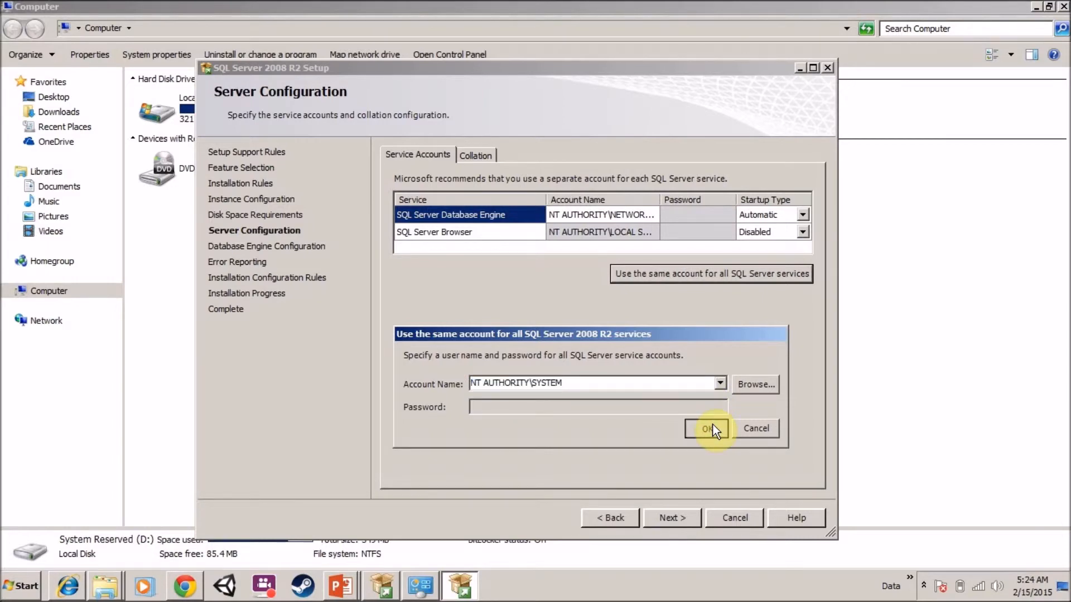
pyautogui.click(712, 430)
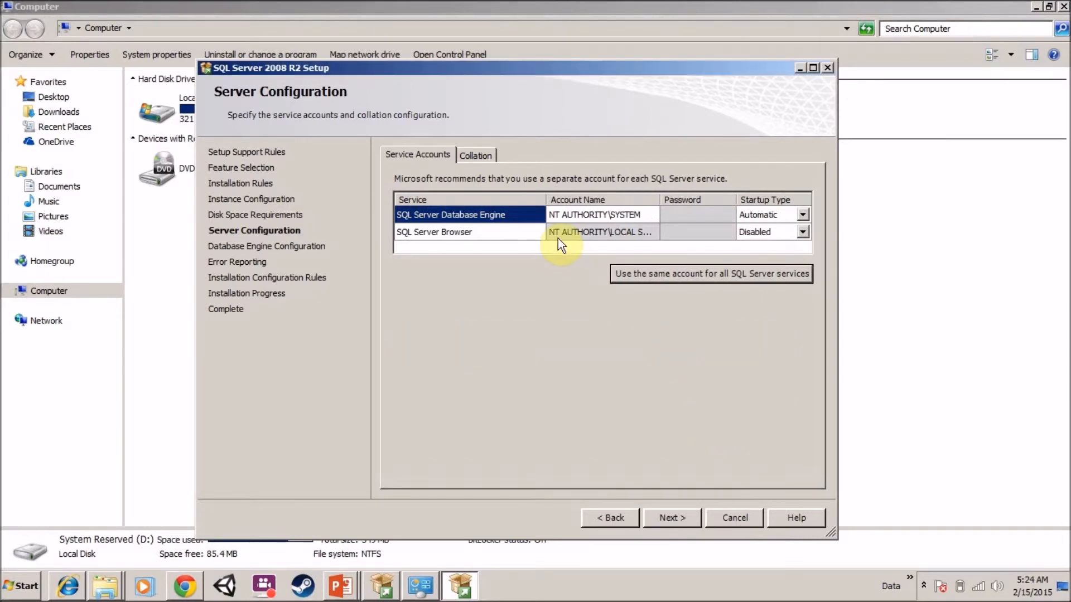
# - Review the Database Engine collation name and its CI and AS parts, and continue past Server Configuration with the default collation
pyautogui.click(480, 156)
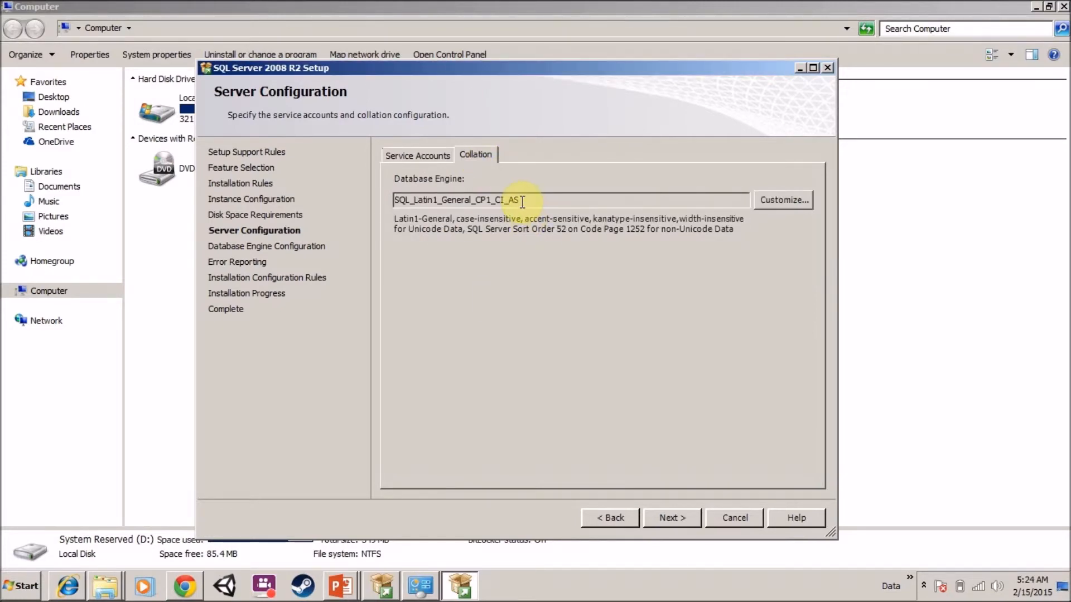
pyautogui.moveTo(506, 200); pyautogui.dragTo(497, 202)
pyautogui.click(505, 200)
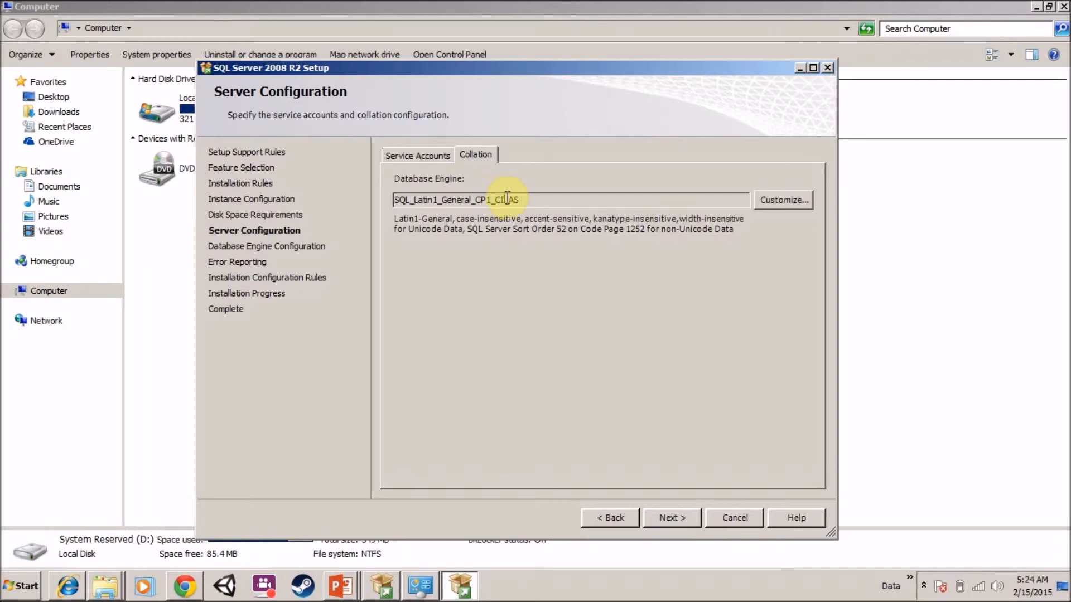
pyautogui.moveTo(508, 200); pyautogui.dragTo(525, 202)
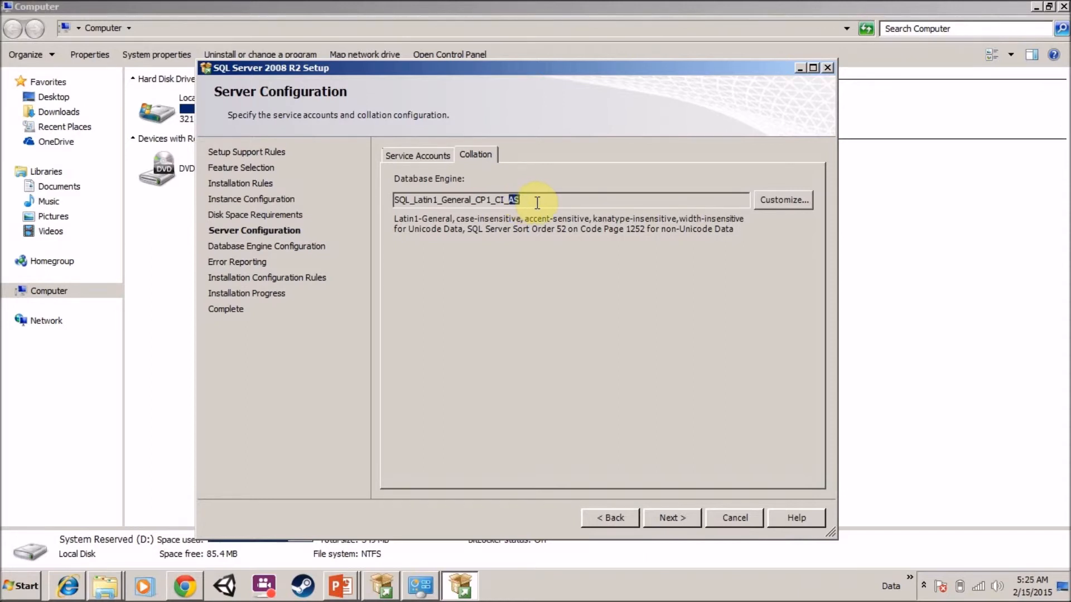
pyautogui.moveTo(534, 201); pyautogui.dragTo(394, 199)
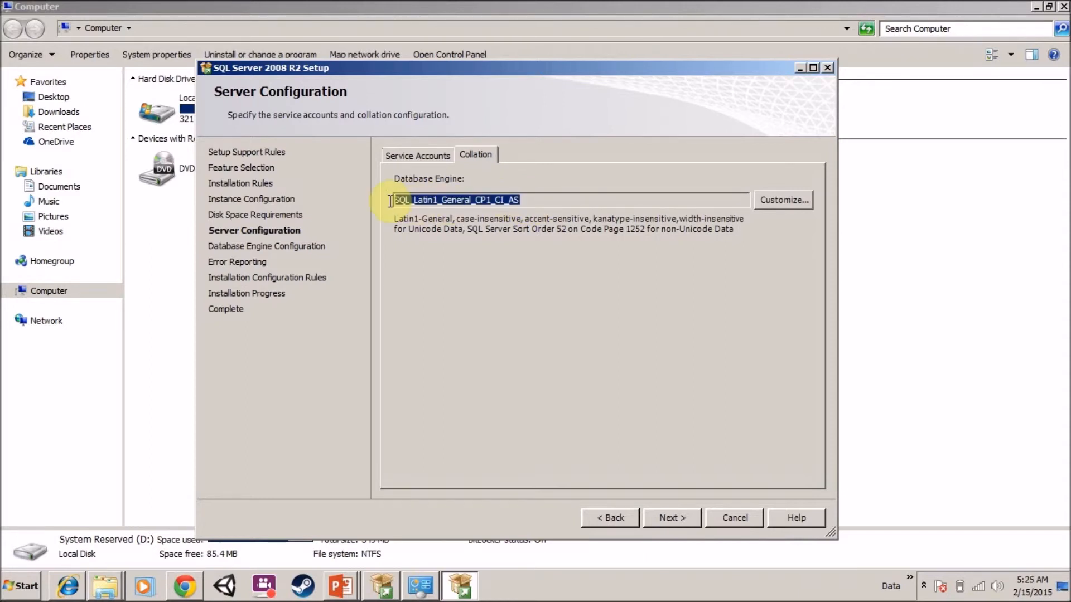
pyautogui.click(416, 155)
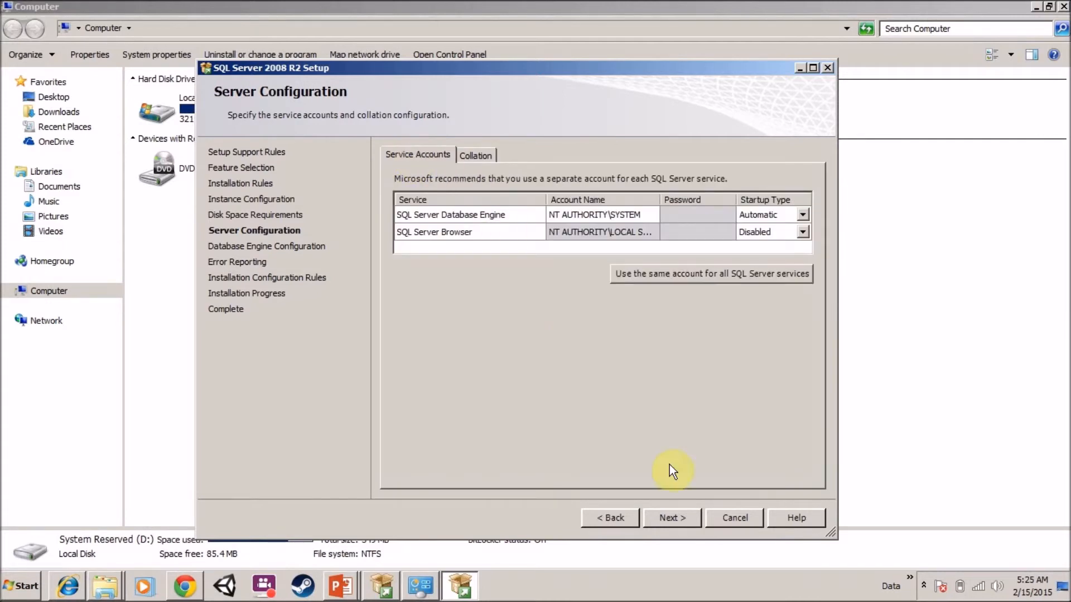
pyautogui.click(678, 509)
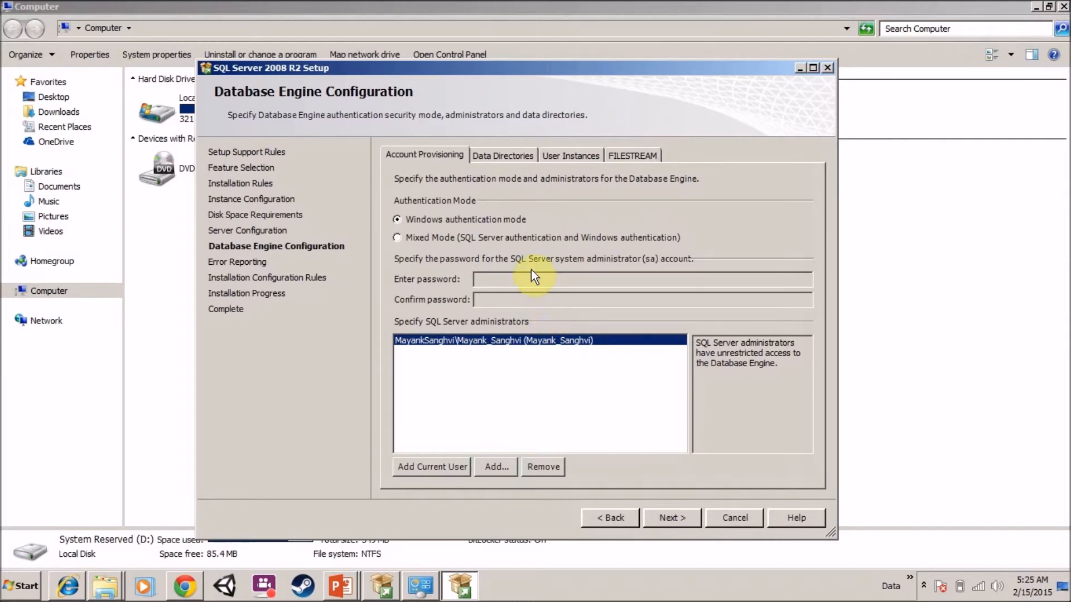
# - Set the authentication mode to Mixed Mode, and enter and confirm the password of the SQL Server system administrator (sa) account
pyautogui.click(515, 238)
pyautogui.click(502, 222)
pyautogui.click(493, 235)
pyautogui.click(486, 222)
pyautogui.click(479, 238)
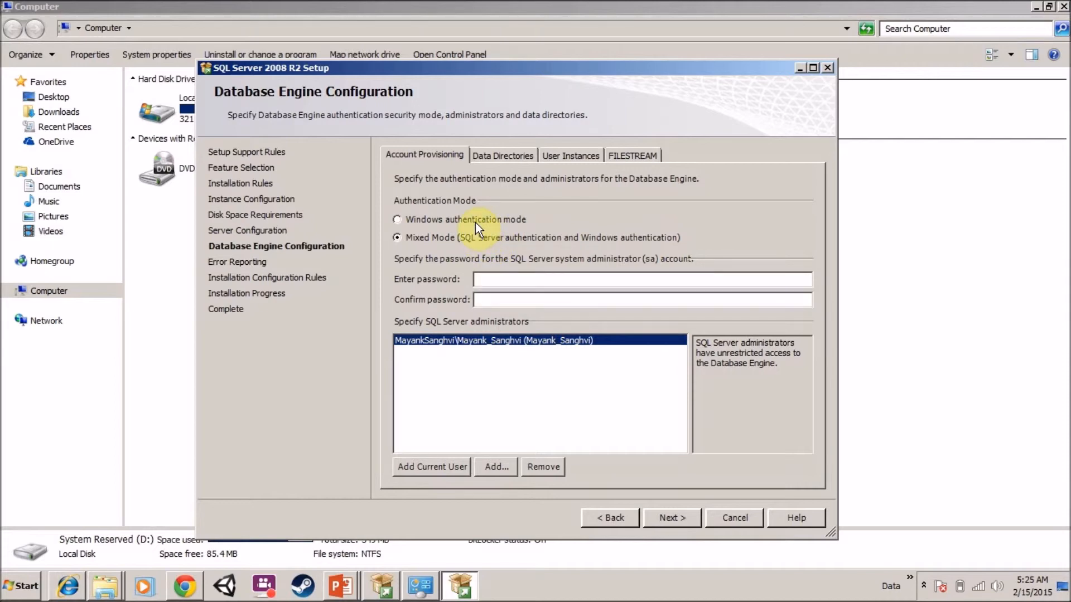
pyautogui.click(475, 222)
pyautogui.click(475, 234)
pyautogui.click(491, 278)
pyautogui.write('Password')
pyautogui.press('Tab')
pyautogui.write('Password')
# - Look up the users and groups available as SQL Server administrators, and close the selection without adding any
pyautogui.click(481, 470)
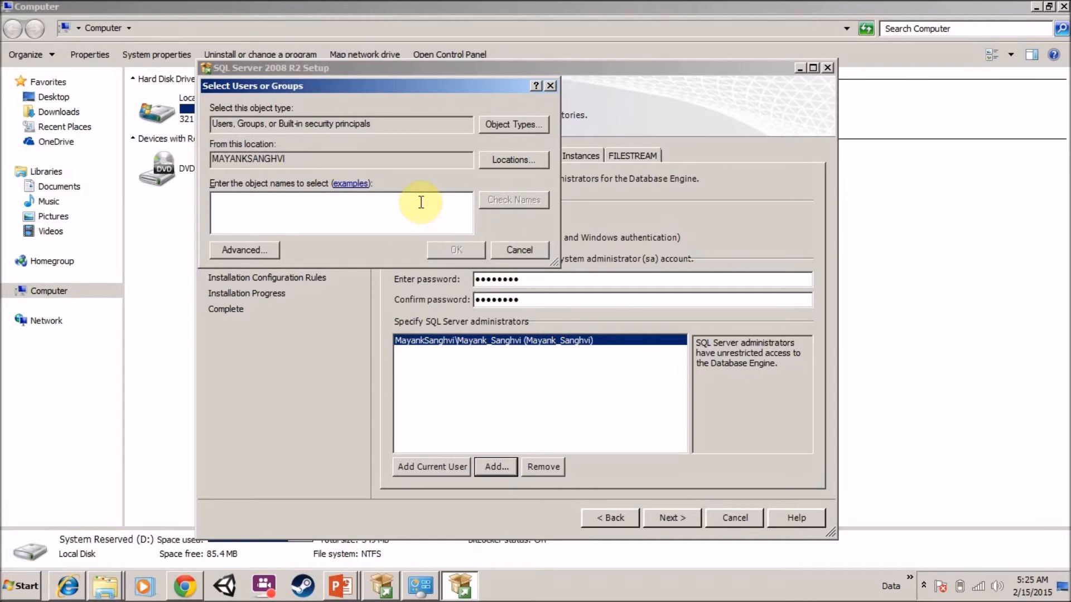
pyautogui.click(246, 250)
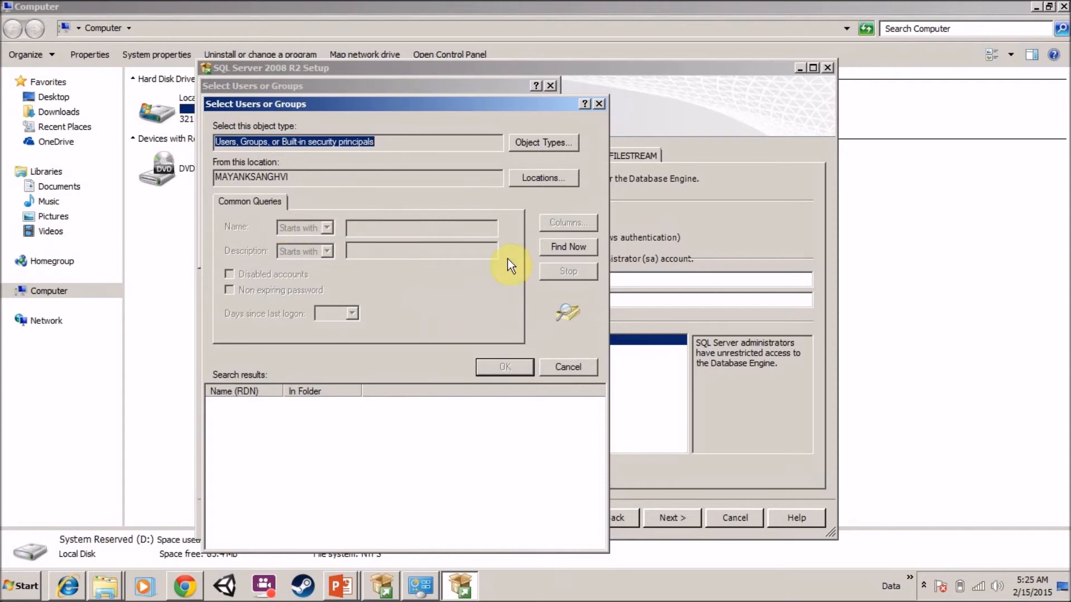
pyautogui.click(546, 252)
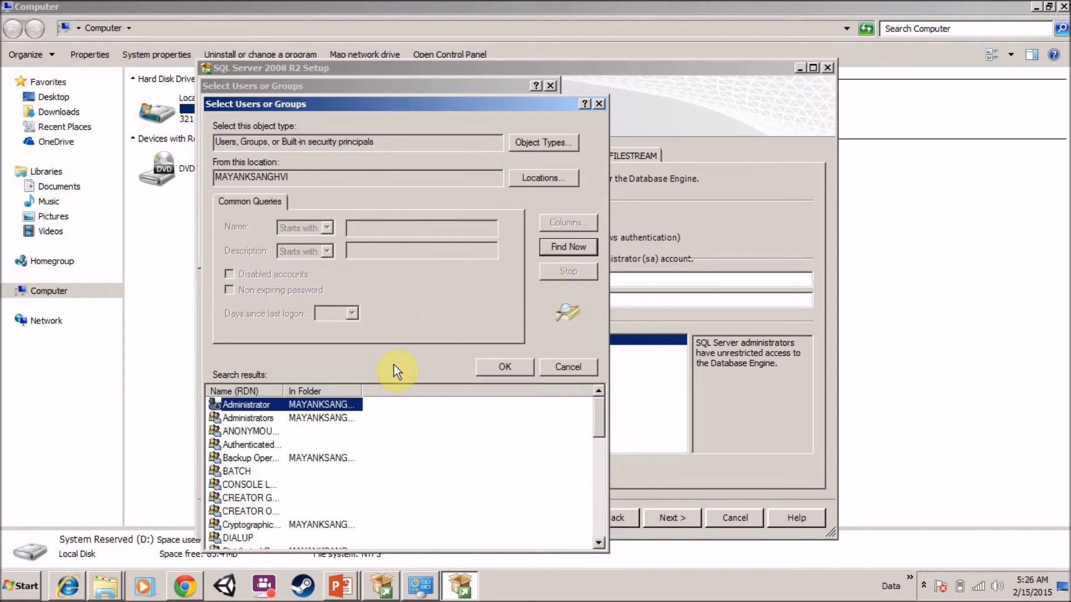
pyautogui.moveTo(323, 420); pyautogui.dragTo(332, 501)
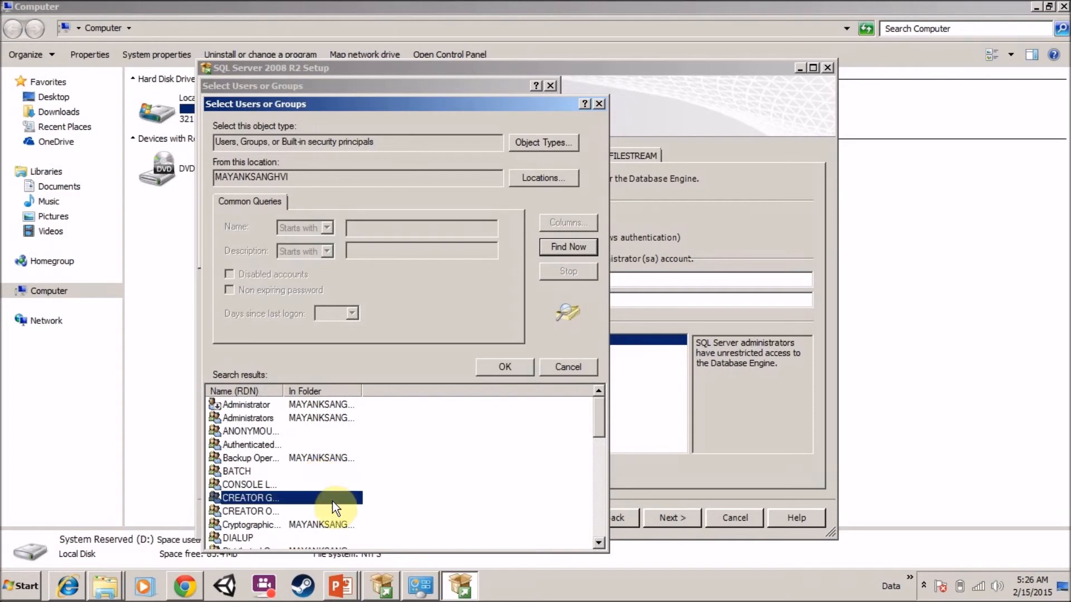
pyautogui.click(599, 104)
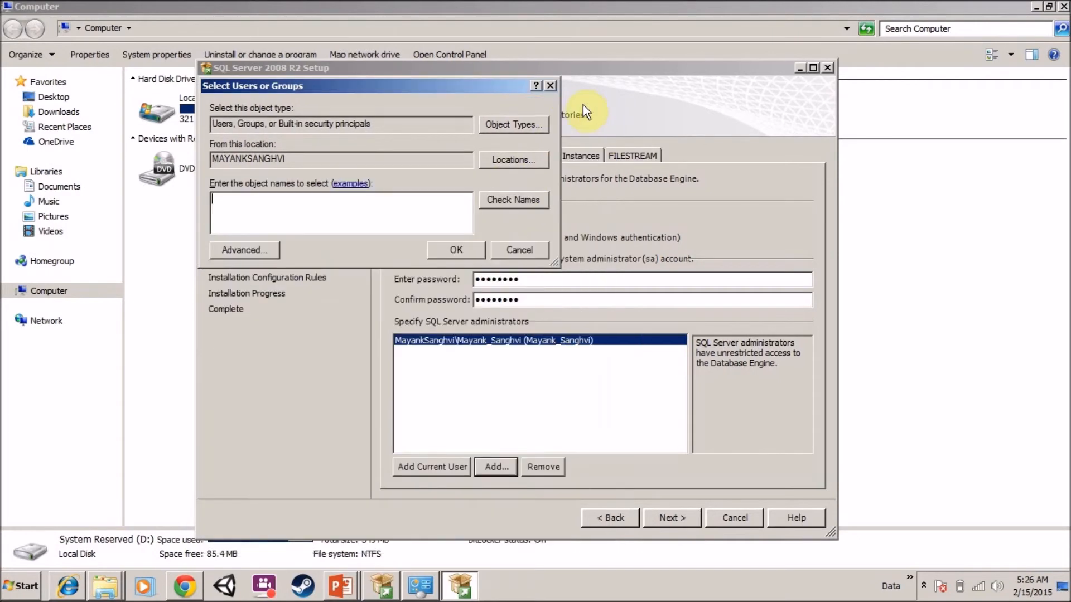
pyautogui.click(550, 86)
# - Review the Database Engine data directories, including the Temp DB paths, and move the setup window to reveal the drives behind it
pyautogui.click(503, 154)
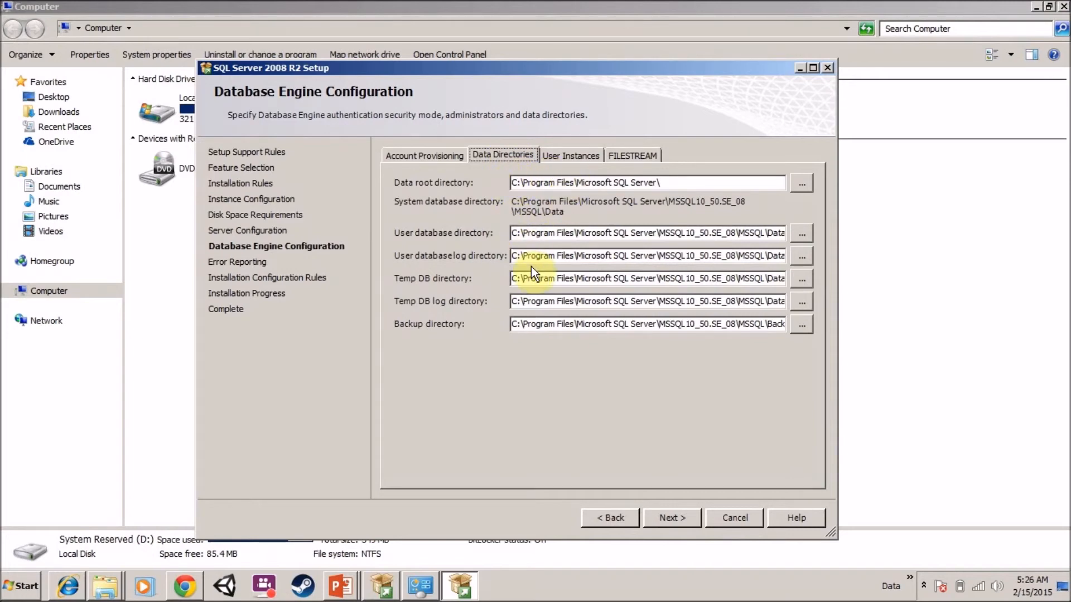
pyautogui.moveTo(522, 278); pyautogui.dragTo(566, 281)
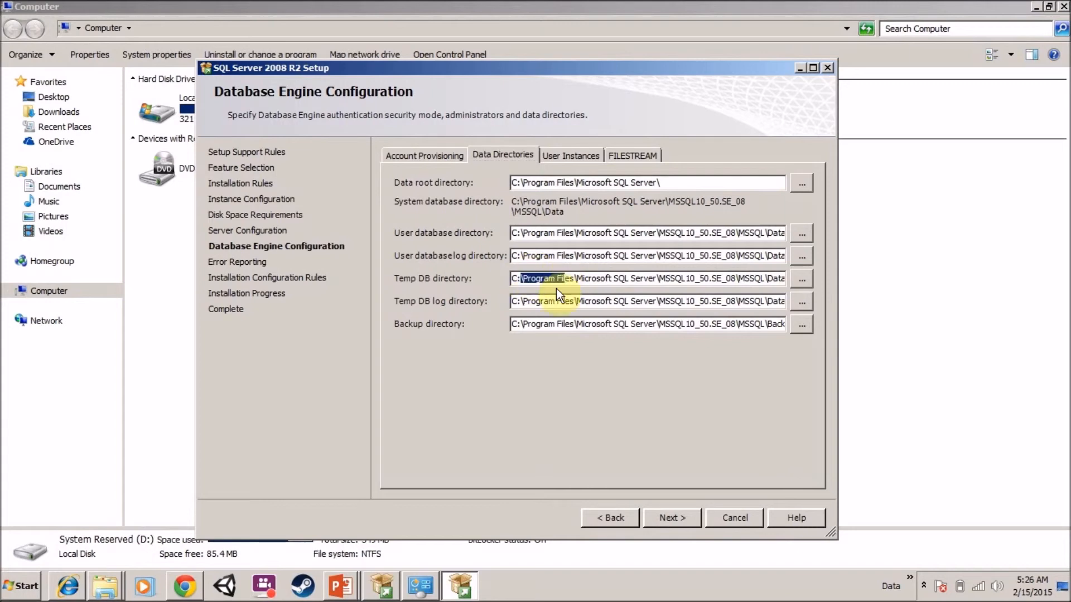
pyautogui.moveTo(541, 301); pyautogui.dragTo(575, 306)
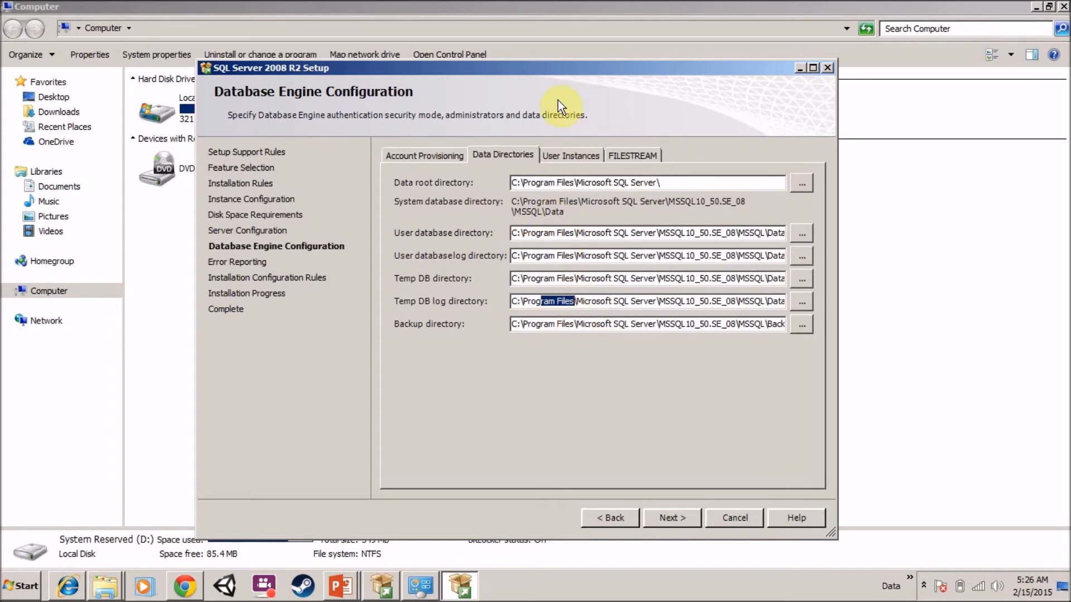
pyautogui.moveTo(546, 73); pyautogui.dragTo(488, 150)
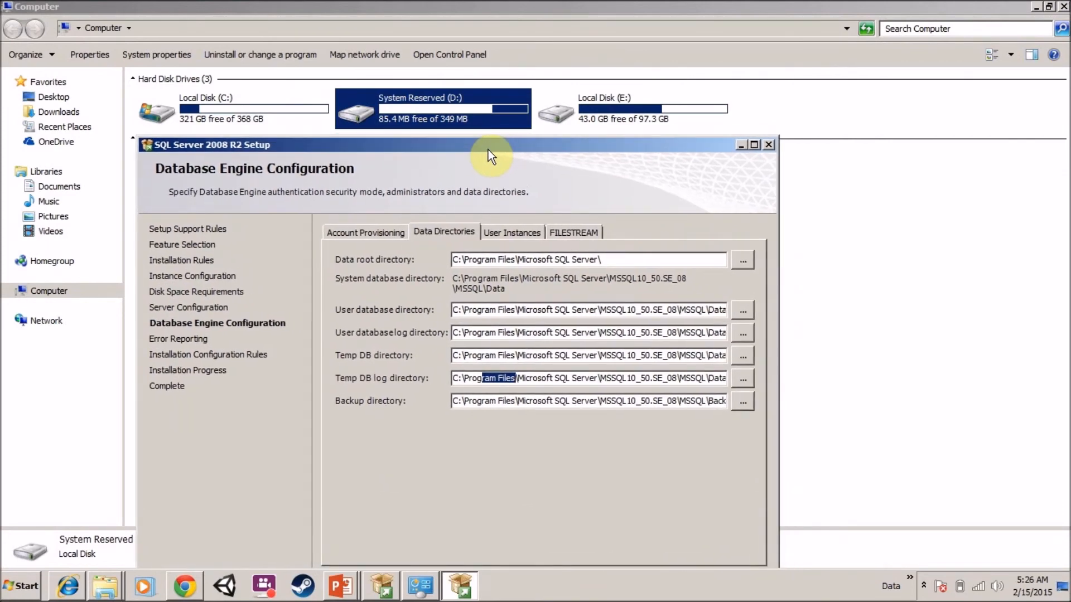
# - Check the User Instances and FILESTREAM settings, and continue past Database Engine Configuration and Error Reporting without enabling error reports
pyautogui.click(488, 233)
pyautogui.click(557, 231)
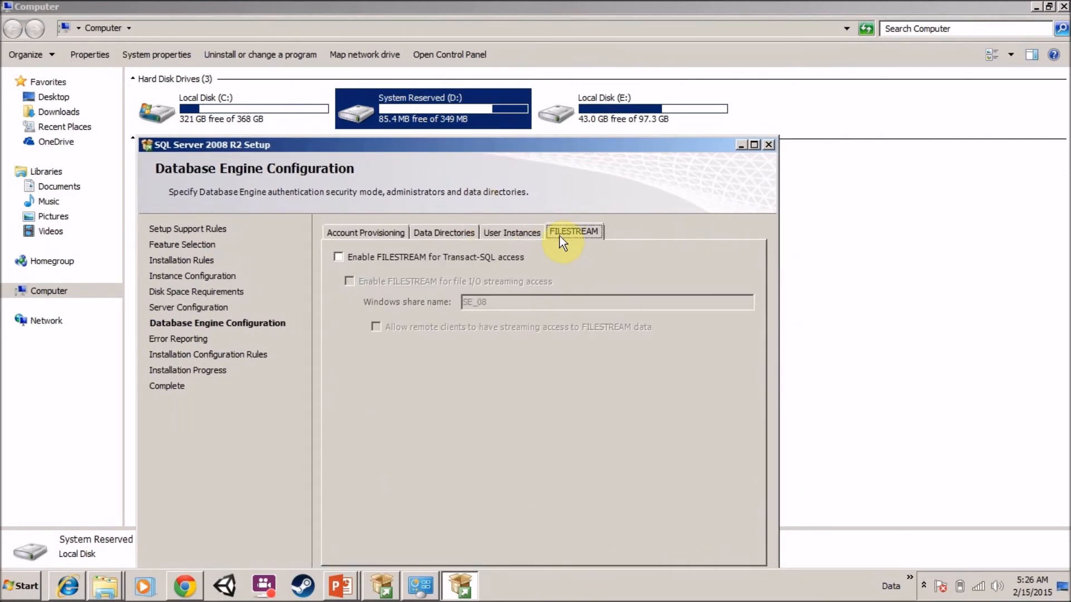
pyautogui.click(356, 235)
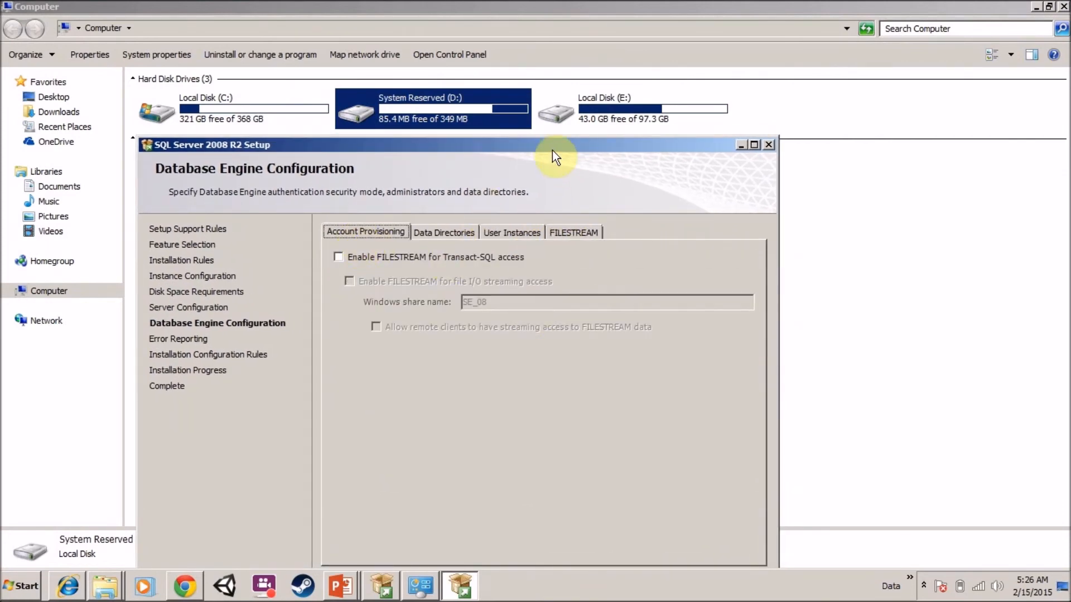
pyautogui.moveTo(548, 139); pyautogui.dragTo(553, 87)
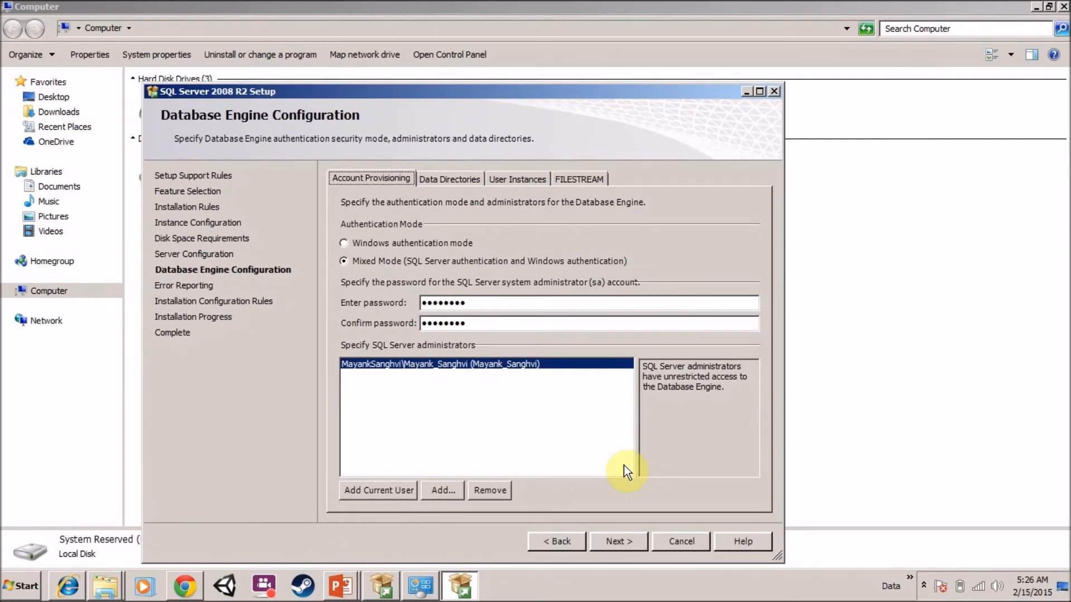
pyautogui.click(613, 541)
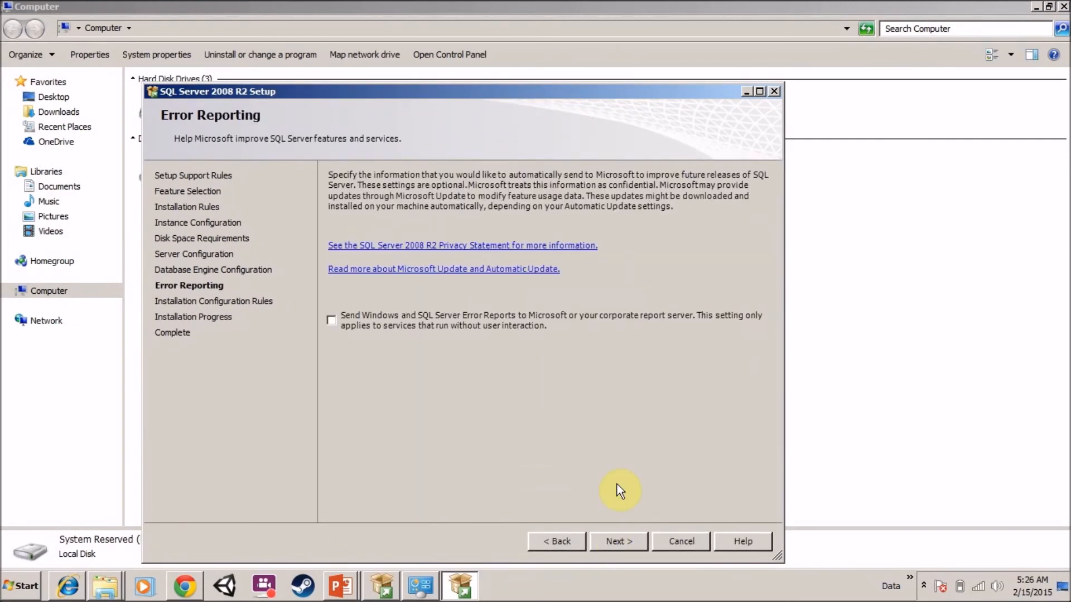
pyautogui.click(619, 541)
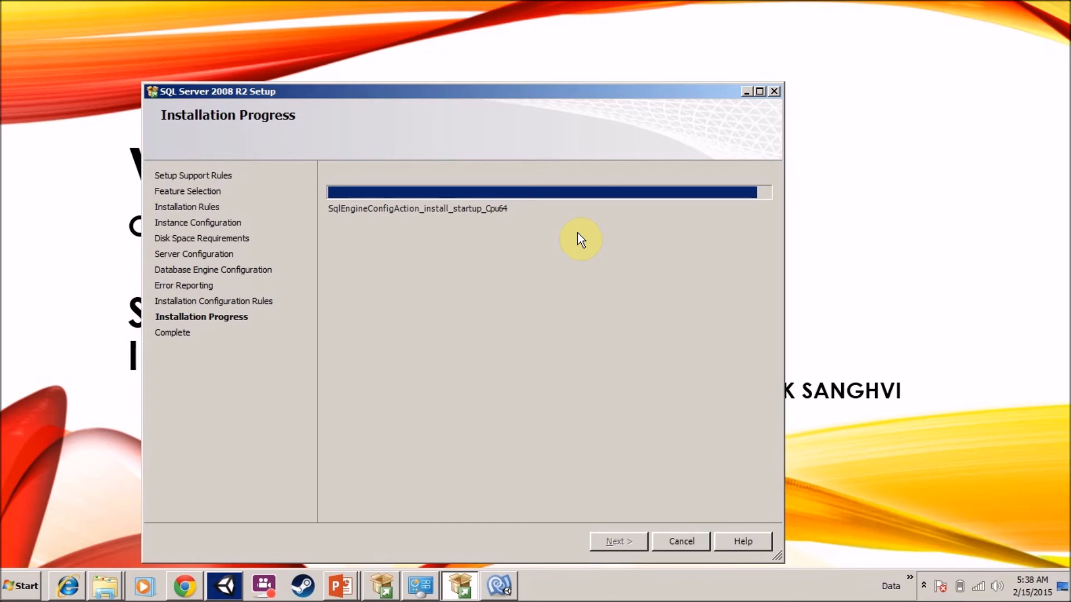
# - Move the setup window up during the installation, and close the wizard once setup is complete
pyautogui.moveTo(538, 94); pyautogui.dragTo(551, 68)
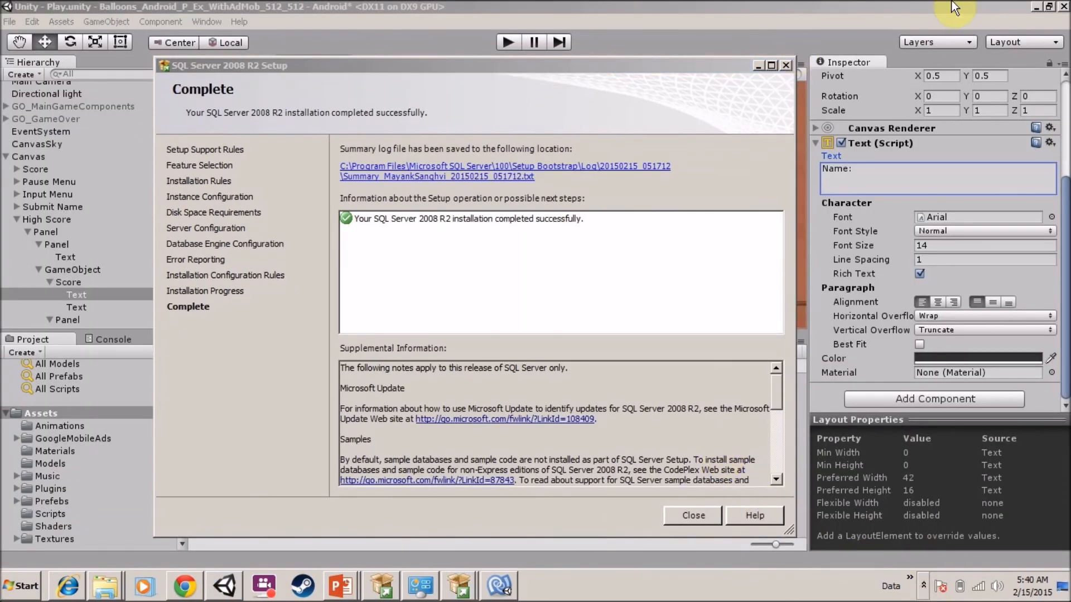
pyautogui.click(691, 517)
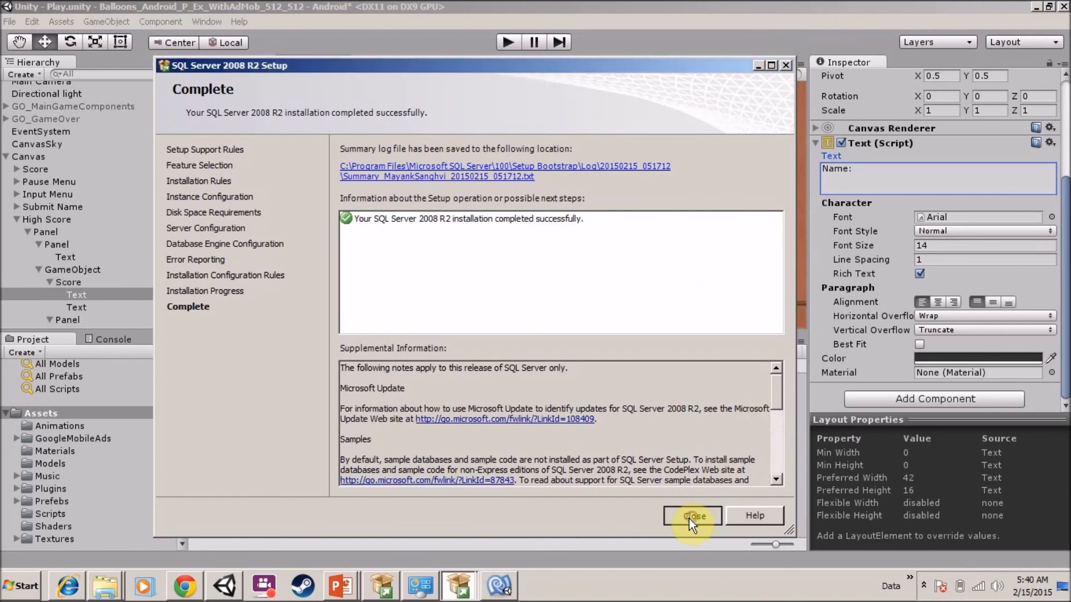
pyautogui.click(692, 518)
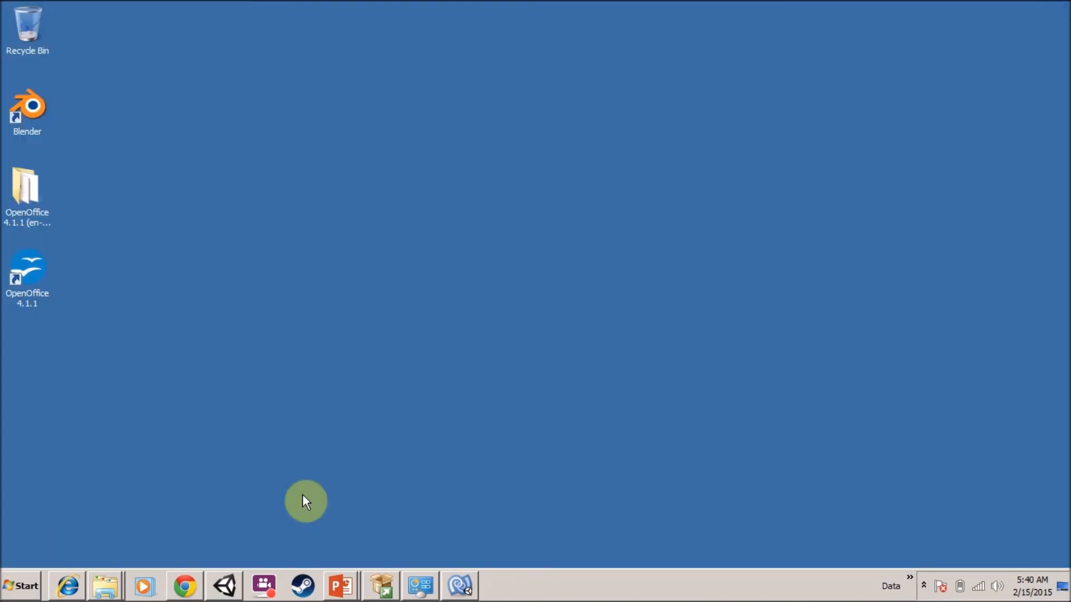